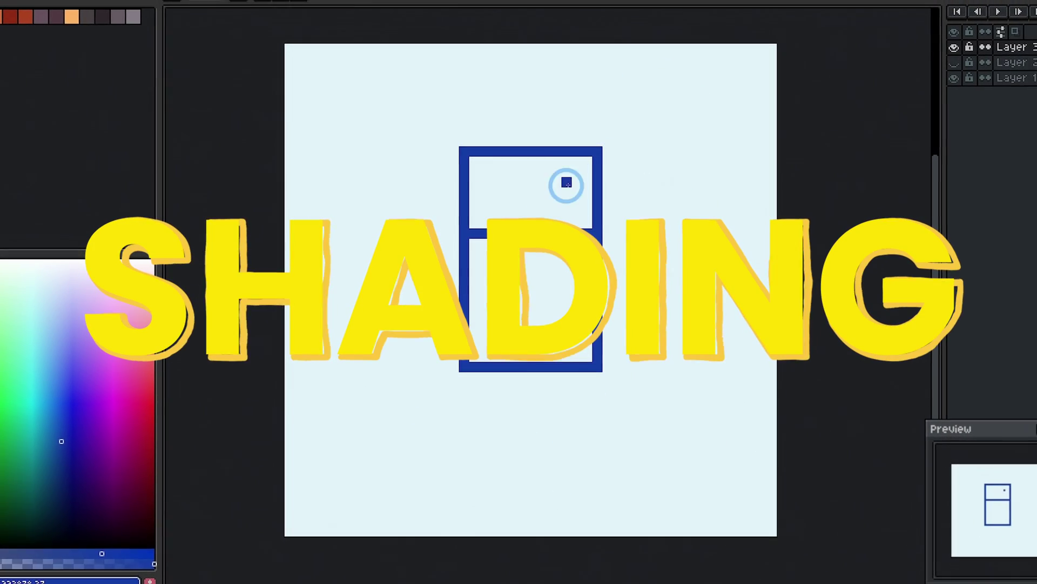
Fill the glass's top half light cyan and bottom half blue, with a light-purple shadow beneath
{"action": "left_click", "coordinate": [565, 179]}
{"action": "left_click", "coordinate": [551, 288]}
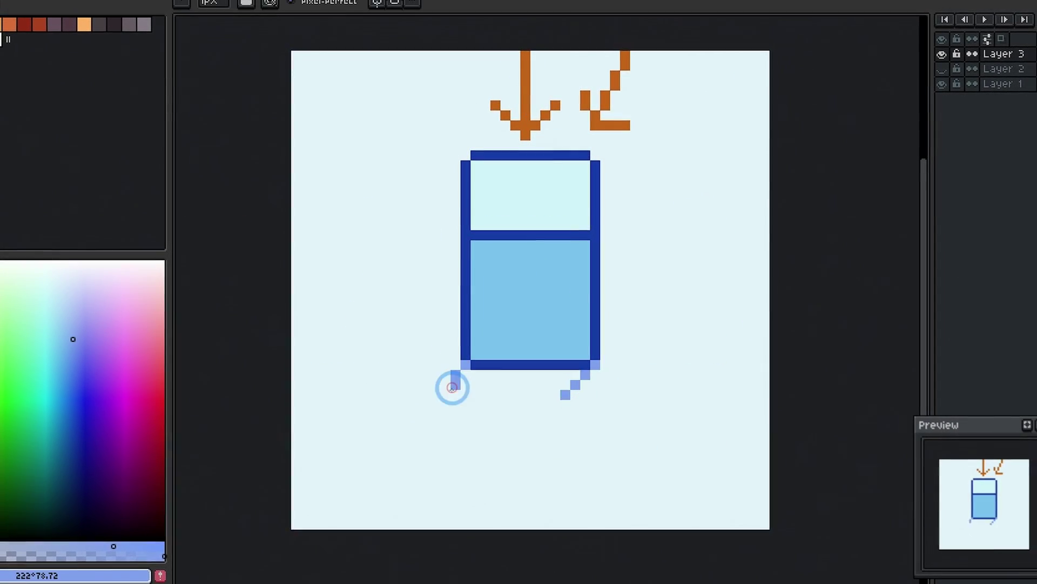
{"action": "mouse_move", "coordinate": [452, 387]}
{"action": "left_mouse_down"}
{"action": "mouse_move", "coordinate": [450, 333]}
{"action": "mouse_move", "coordinate": [574, 254]}
{"action": "left_mouse_up"}
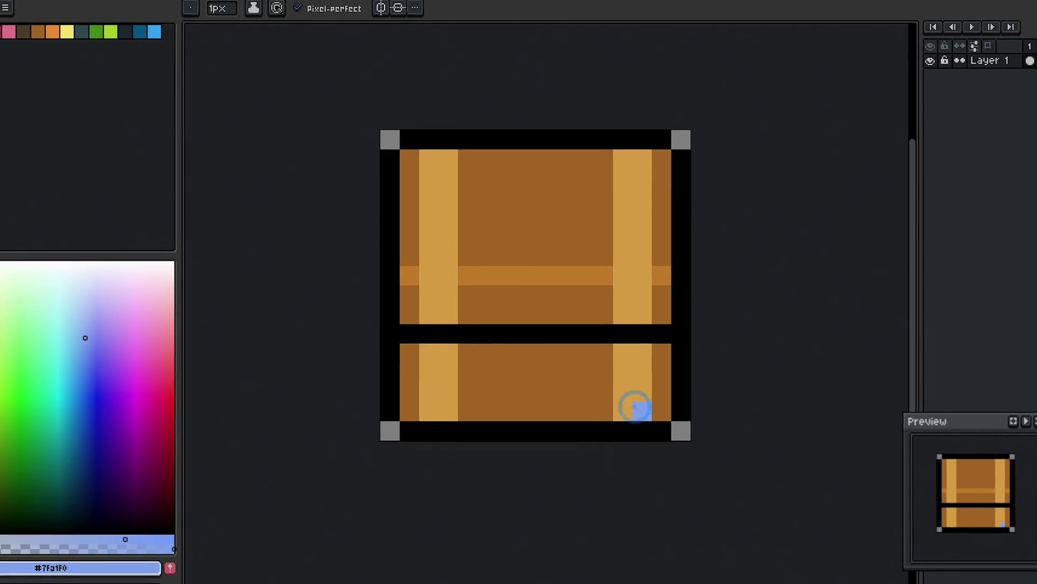
Shade the chest's lower panels reddish brown, its middle band dark brown, and darken the right stripe
{"action": "left_click", "coordinate": [583, 409]}
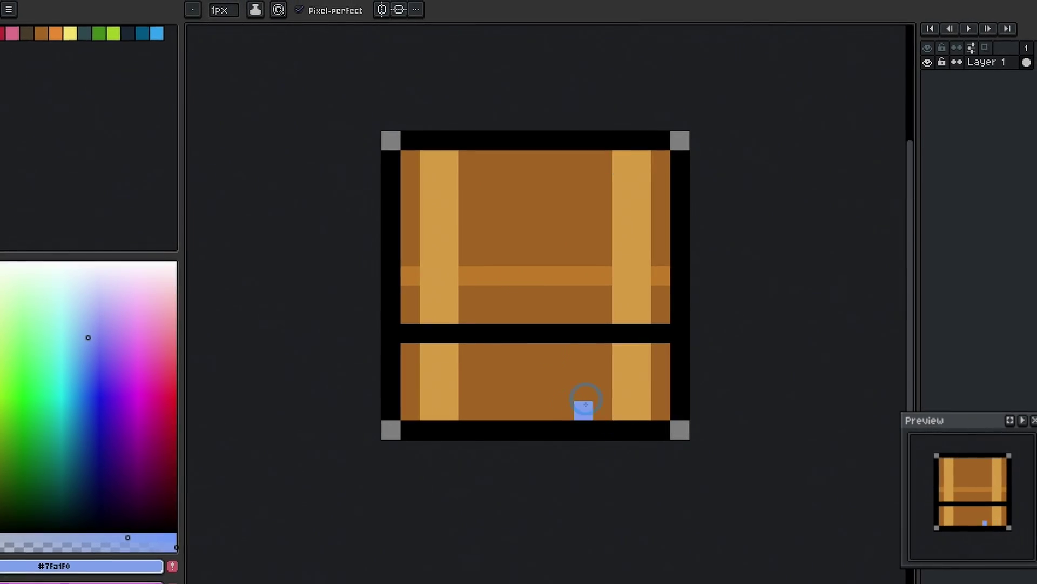
{"action": "left_click", "coordinate": [489, 352]}
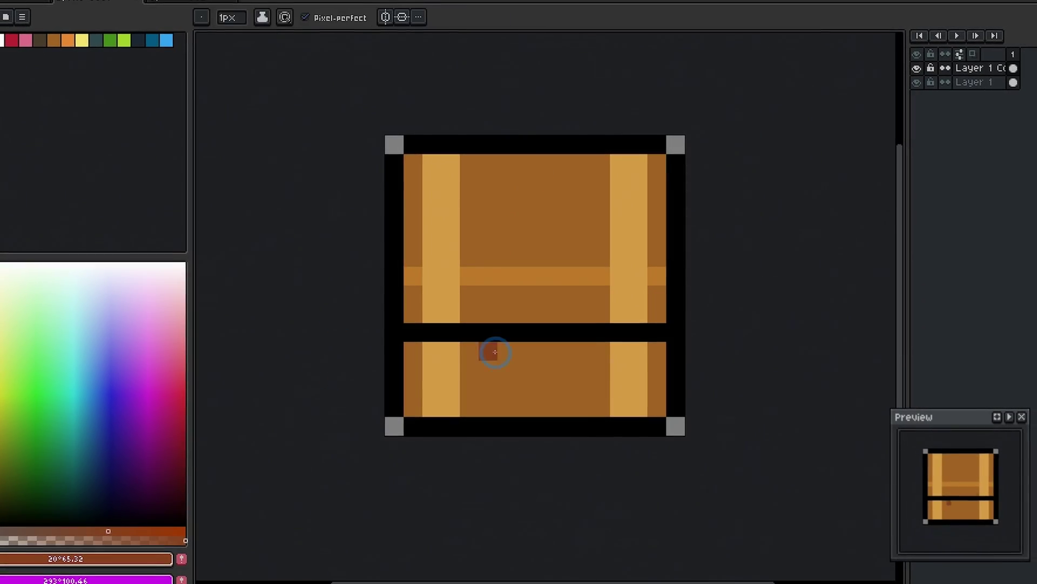
{"action": "left_click", "coordinate": [663, 382]}
{"action": "left_click", "coordinate": [659, 344]}
{"action": "left_click", "coordinate": [642, 273]}
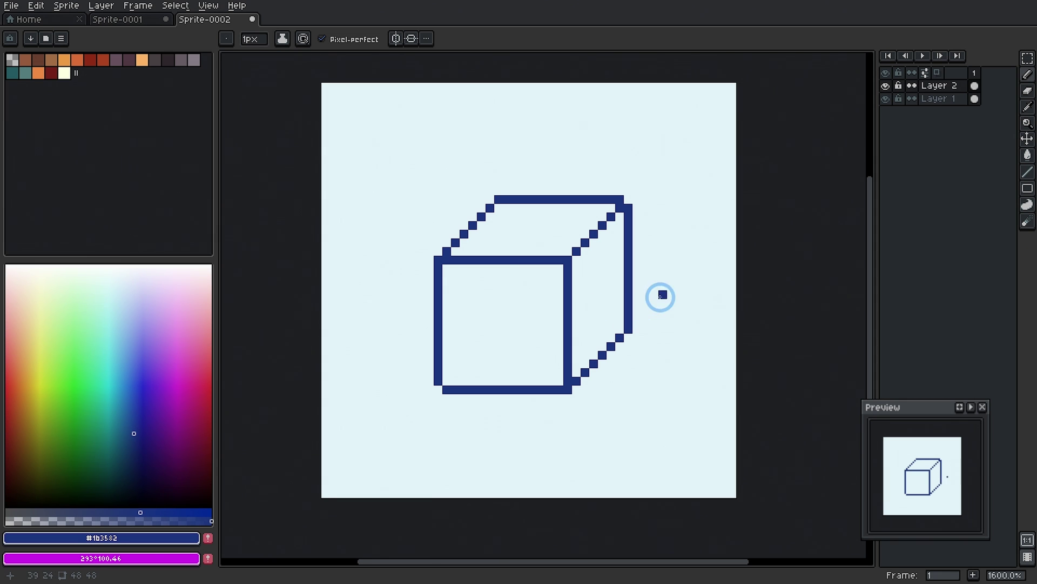
Draw an orange line from the bottom-left corner with a two-stroke arrowhead
{"action": "key", "text": "x"}
{"action": "left_click_drag", "start_coordinate": [405, 417], "coordinate": [404, 452]}
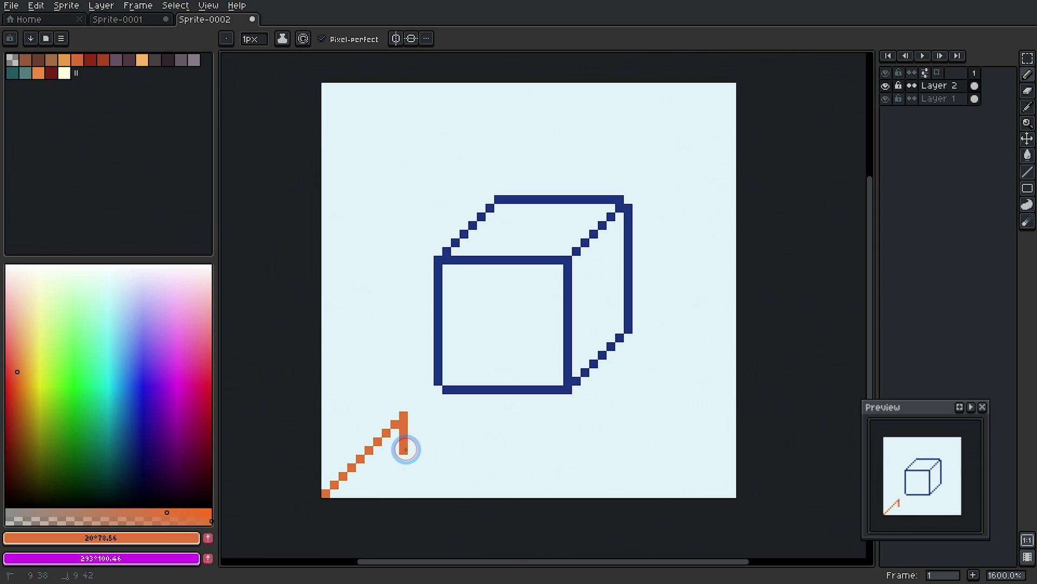
{"action": "left_click_drag", "start_coordinate": [404, 416], "coordinate": [365, 415]}
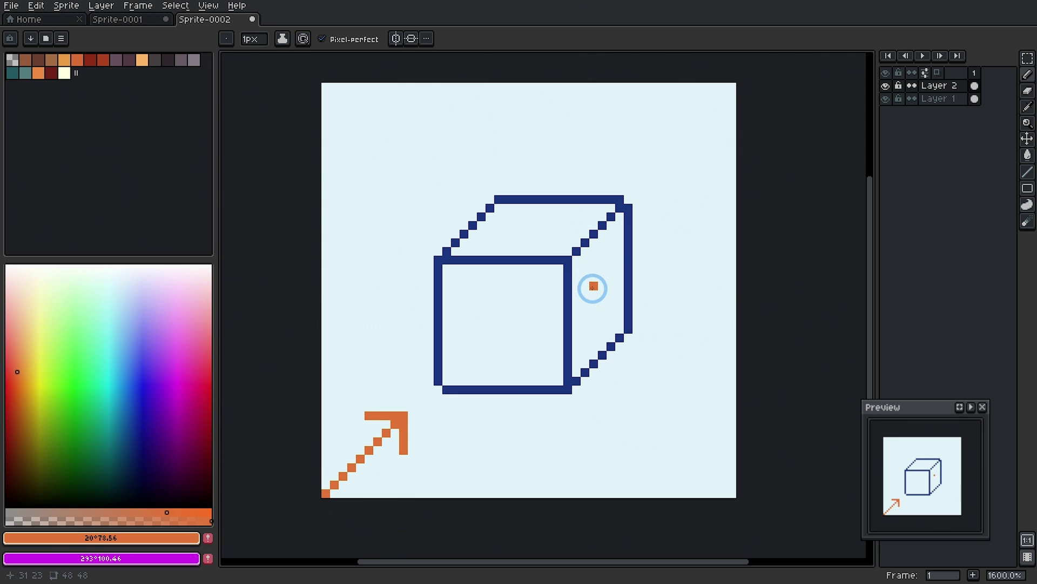
Bucket-fill the cube's right and top faces light blue
{"action": "left_click", "coordinate": [517, 289], "text": "alt"}
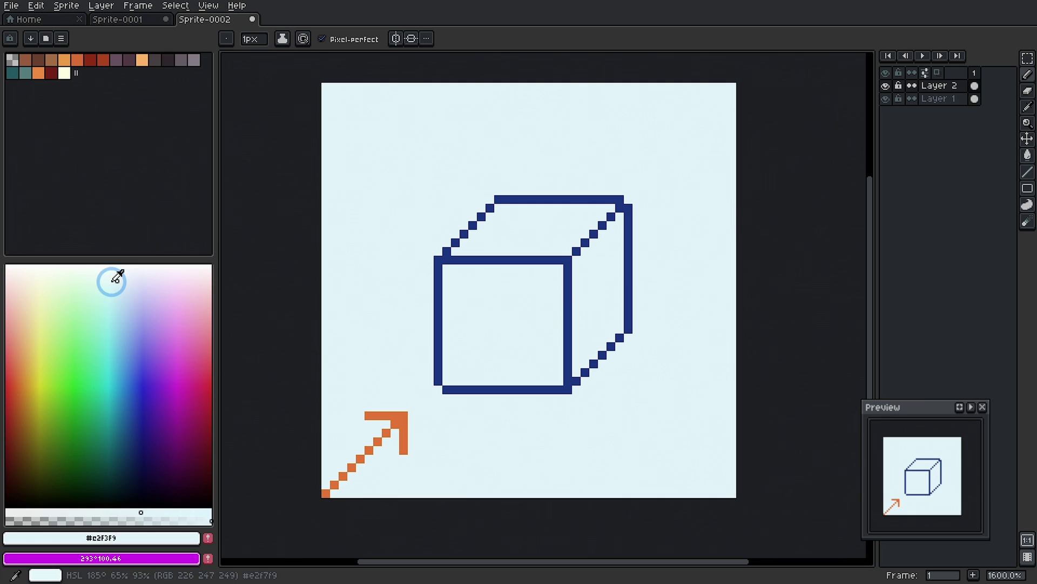
{"action": "left_click", "coordinate": [119, 313]}
{"action": "key", "text": "g"}
{"action": "left_click", "coordinate": [593, 281]}
{"action": "left_click", "coordinate": [535, 229]}
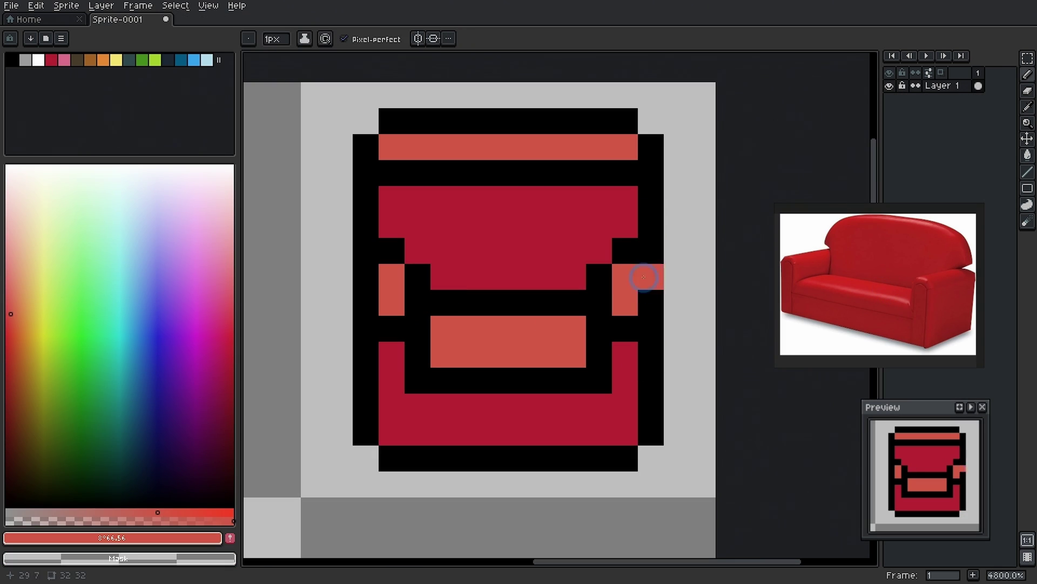
Shade the couch dark red and add light pink bands along the cushion edge and top row
{"action": "left_click_drag", "start_coordinate": [219, 378], "coordinate": [224, 435]}
{"action": "left_click_drag", "start_coordinate": [391, 250], "coordinate": [416, 374]}
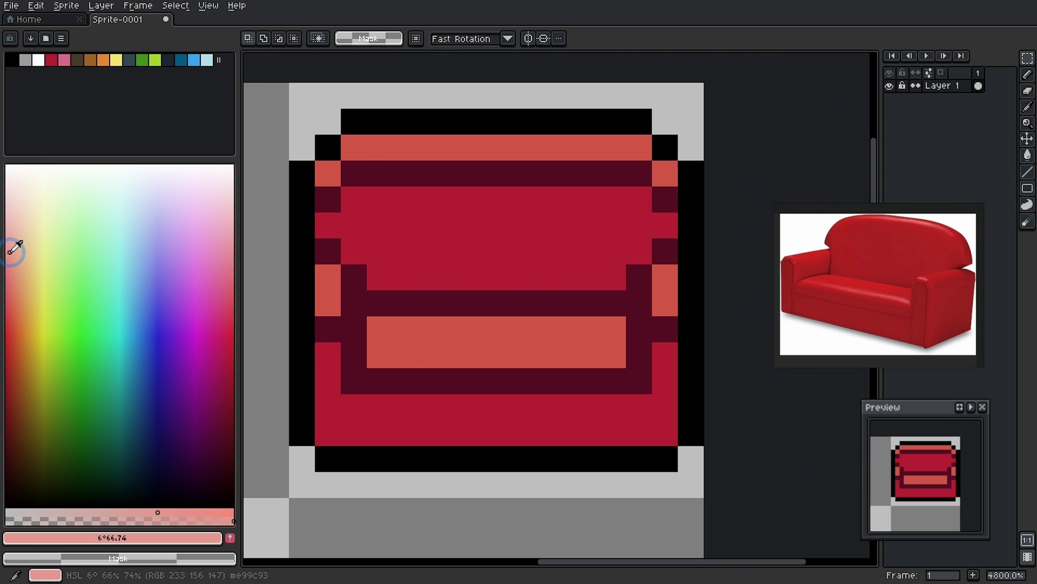
{"action": "key", "text": "b"}
{"action": "left_click", "coordinate": [410, 345]}
{"action": "left_click_drag", "start_coordinate": [354, 381], "coordinate": [639, 381]}
{"action": "left_click", "coordinate": [328, 329]}
{"action": "left_click_drag", "start_coordinate": [354, 173], "coordinate": [639, 174]}
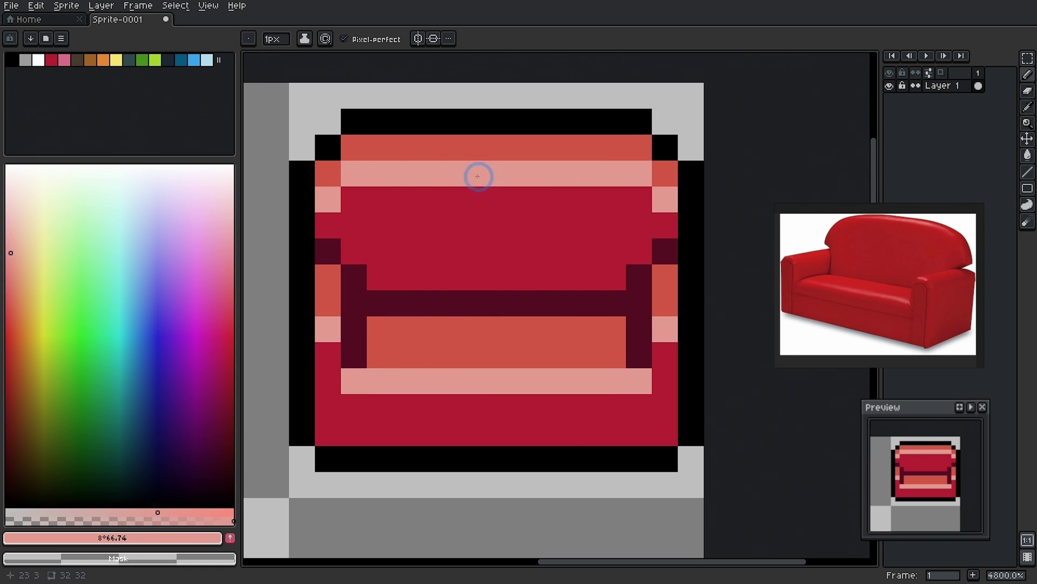
Recolour the light pink highlights salmon and add light pixels on the upper corners
{"action": "key", "text": "g"}
{"action": "left_click", "coordinate": [477, 174]}
{"action": "left_click", "coordinate": [324, 199]}
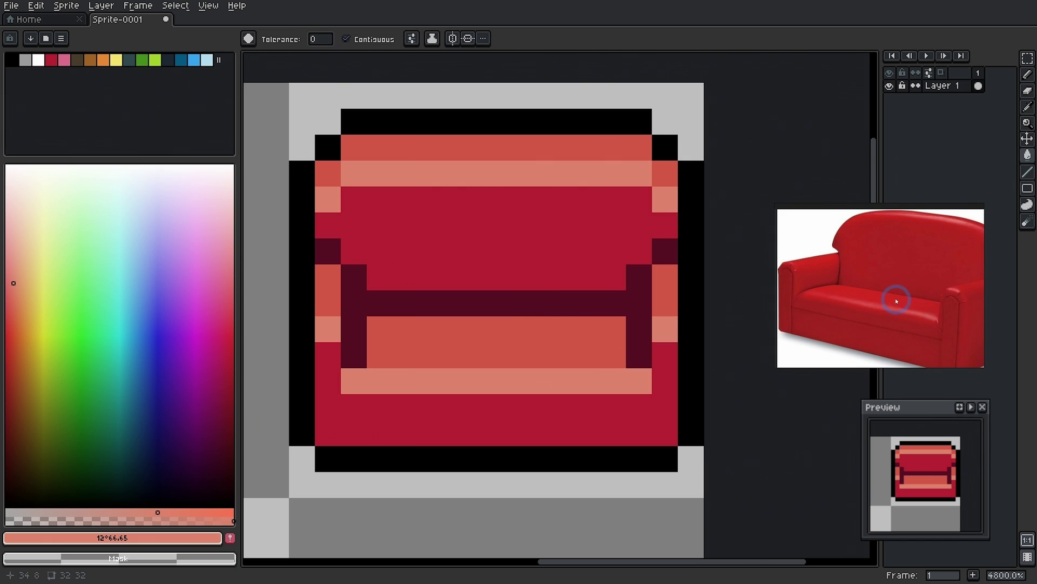
{"action": "key", "text": "b"}
{"action": "left_click_drag", "start_coordinate": [639, 275], "coordinate": [639, 301]}
{"action": "left_click_drag", "start_coordinate": [354, 276], "coordinate": [367, 310]}
Recolour the couch's side, top and bottom outline in maroon and very dark maroon
{"action": "scroll", "coordinate": [486, 302], "scroll_direction": "up", "scroll_amount": 1}
{"action": "scroll", "coordinate": [676, 281], "scroll_direction": "right", "scroll_amount": 1}
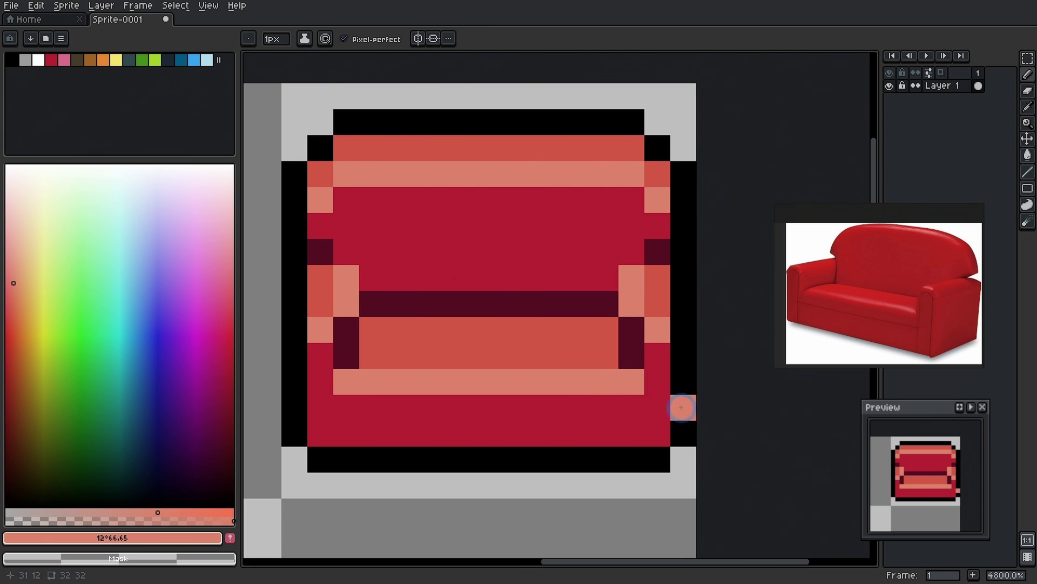
{"action": "left_click", "coordinate": [627, 344], "text": "alt"}
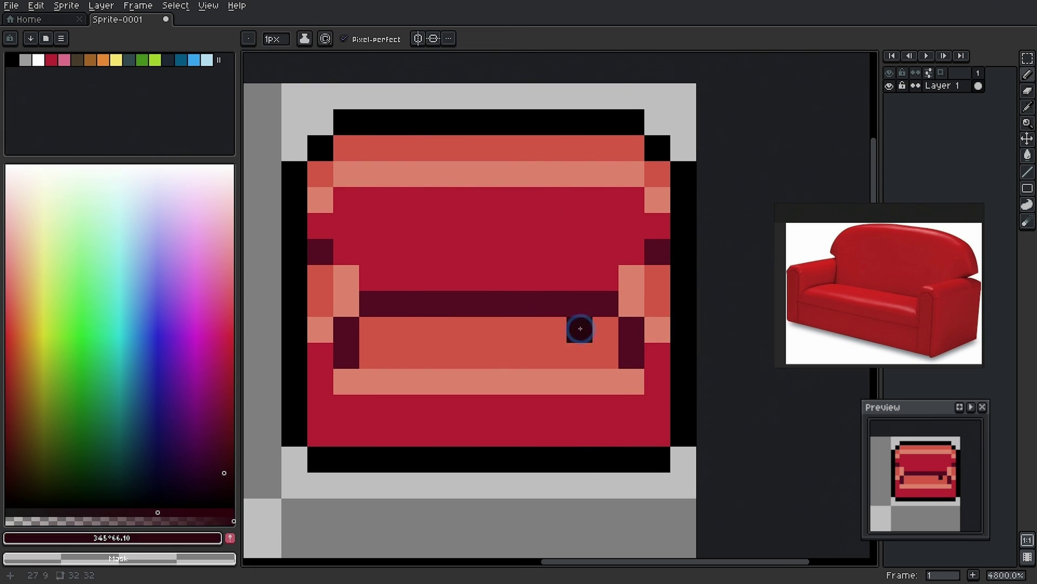
{"action": "left_click_drag", "start_coordinate": [294, 330], "coordinate": [288, 253]}
{"action": "left_click", "coordinate": [486, 122]}
{"action": "key", "text": "g"}
{"action": "left_click", "coordinate": [291, 172]}
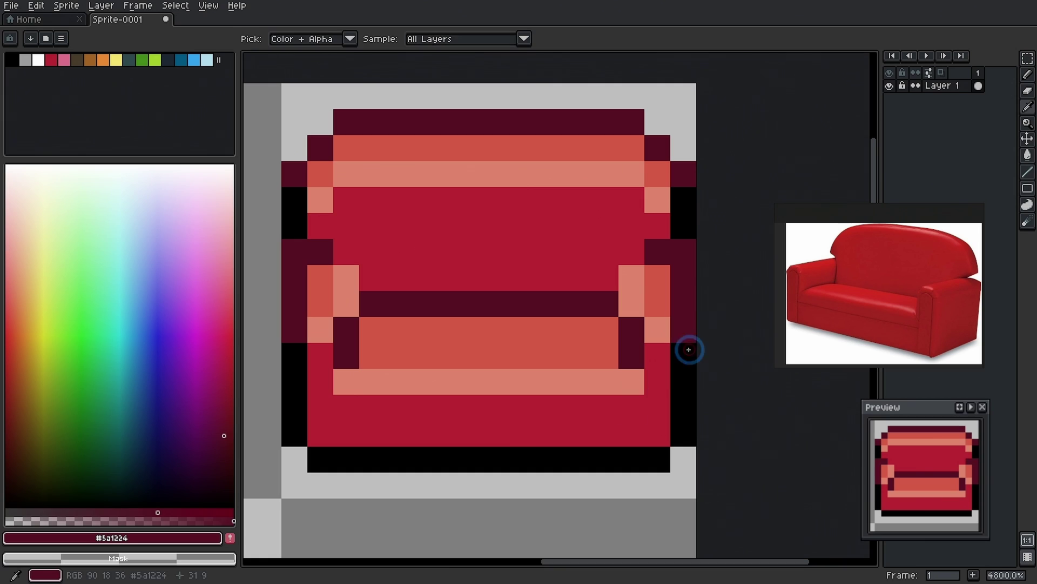
{"action": "left_click", "coordinate": [688, 347], "text": "alt"}
{"action": "left_click", "coordinate": [684, 209]}
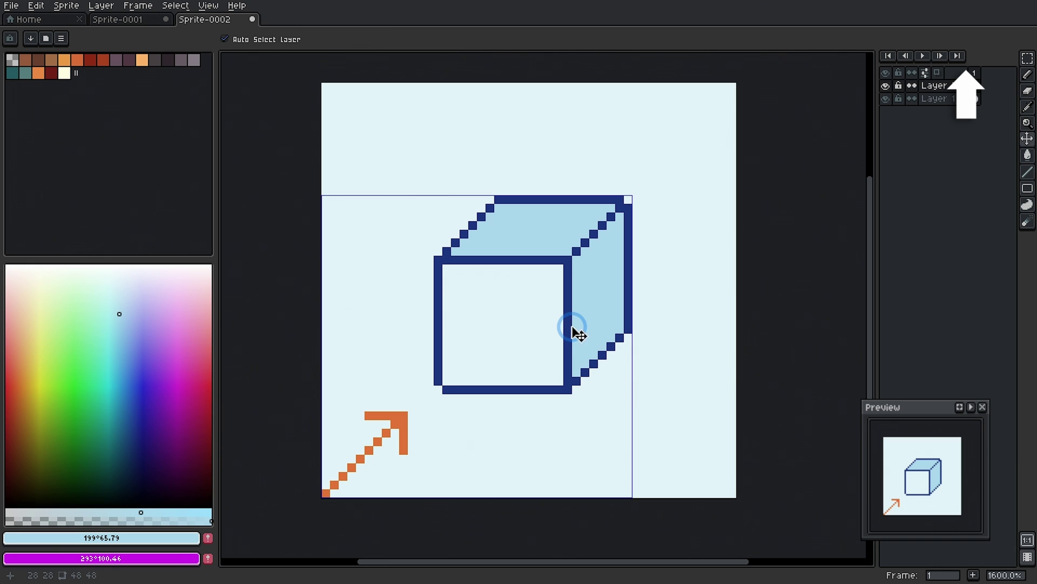
Undo the fill and arrow, then draw an orange downward arrow from the canvas top
{"action": "key", "text": "ctrl+z"}
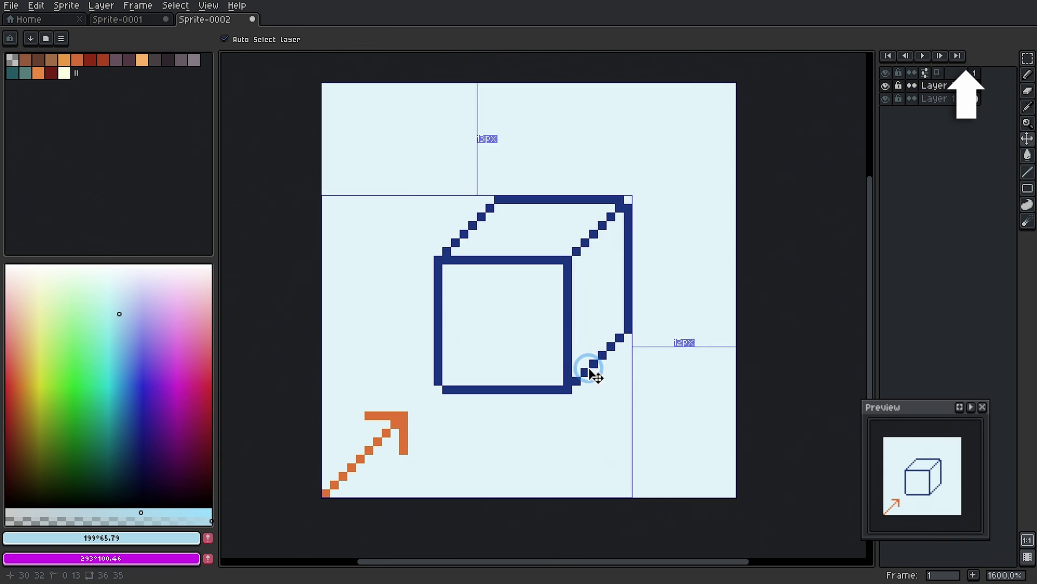
{"action": "key", "text": "g"}
{"action": "left_click", "coordinate": [401, 424], "text": "alt"}
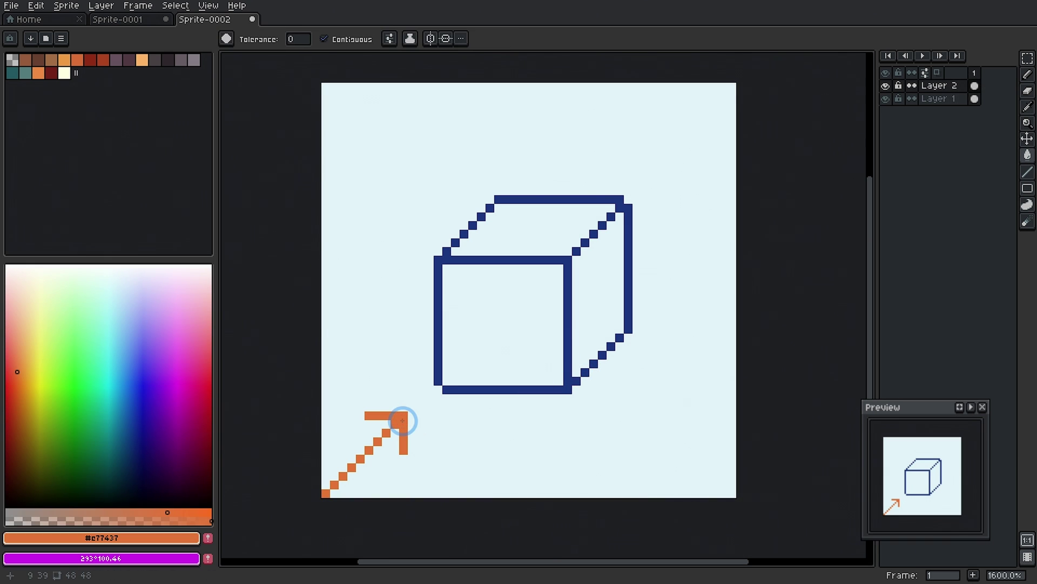
{"action": "key", "text": "b"}
{"action": "key", "text": "ctrl+z"}
{"action": "left_click_drag", "start_coordinate": [559, 87], "coordinate": [559, 139]}
{"action": "left_click_drag", "start_coordinate": [533, 113], "coordinate": [585, 113]}
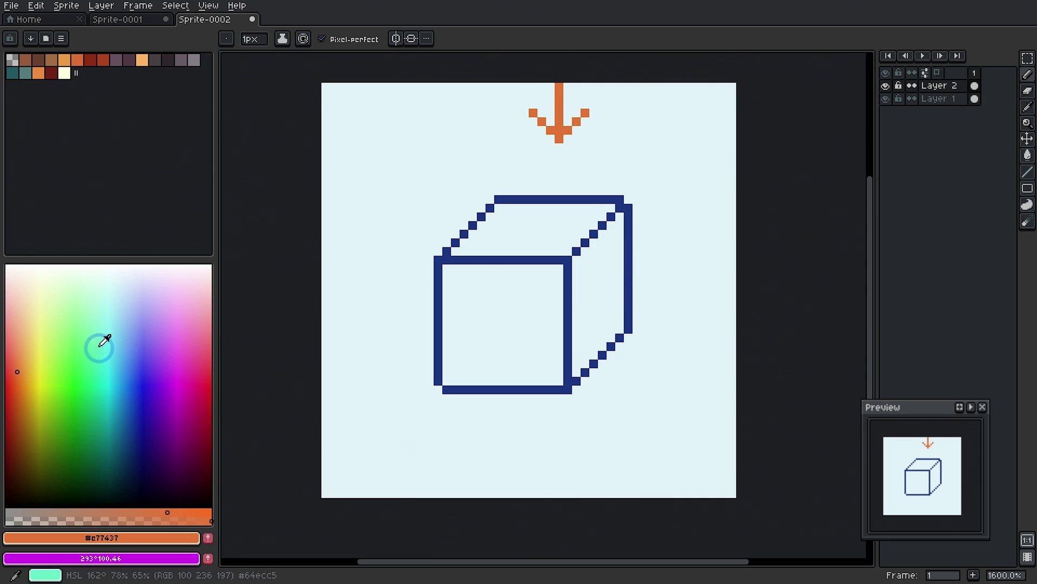
Fill the cube's front and right side faces light blue
{"action": "left_click", "coordinate": [121, 320]}
{"action": "key", "text": "g"}
{"action": "left_click", "coordinate": [516, 285]}
{"action": "left_click", "coordinate": [595, 259]}
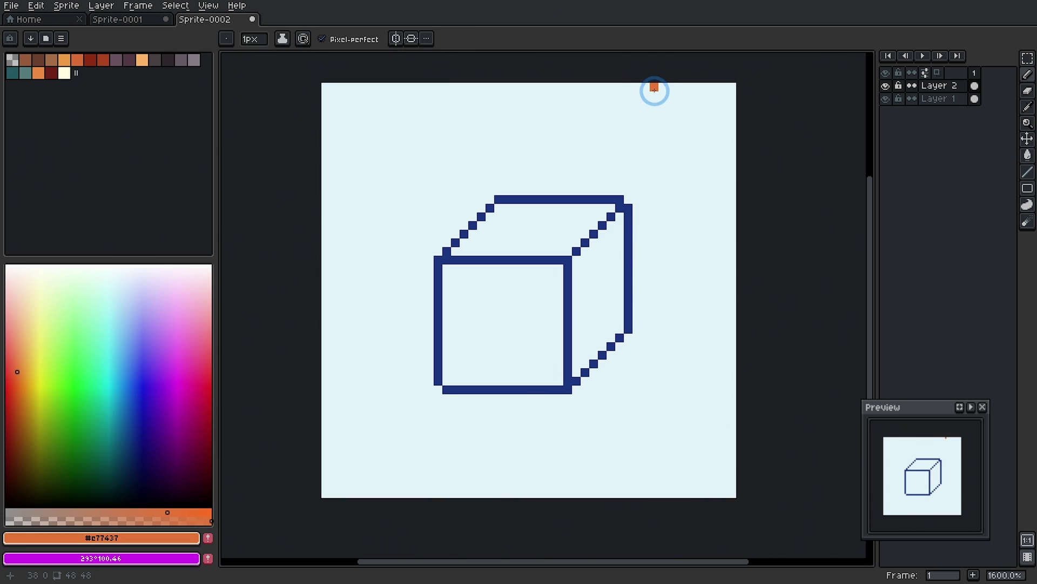
Add an orange hook stroke and test pixels beside and inside the cube's faces
{"action": "mouse_move", "coordinate": [659, 96]}
{"action": "left_mouse_down"}
{"action": "mouse_move", "coordinate": [645, 140]}
{"action": "mouse_move", "coordinate": [669, 132]}
{"action": "mouse_move", "coordinate": [644, 137]}
{"action": "mouse_move", "coordinate": [637, 117]}
{"action": "left_mouse_up"}
{"action": "left_click", "coordinate": [706, 174]}
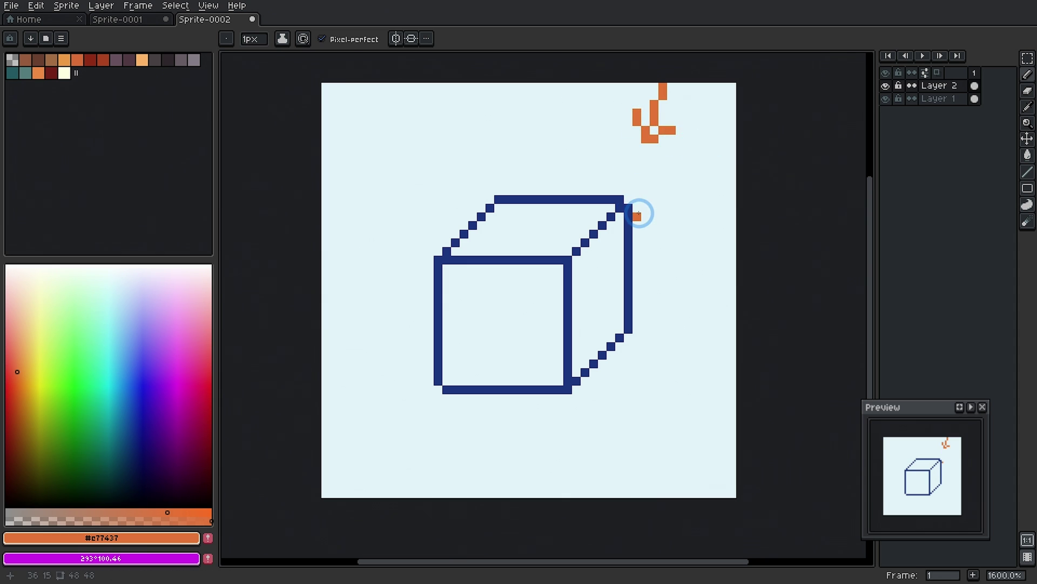
{"action": "left_click", "coordinate": [645, 138]}
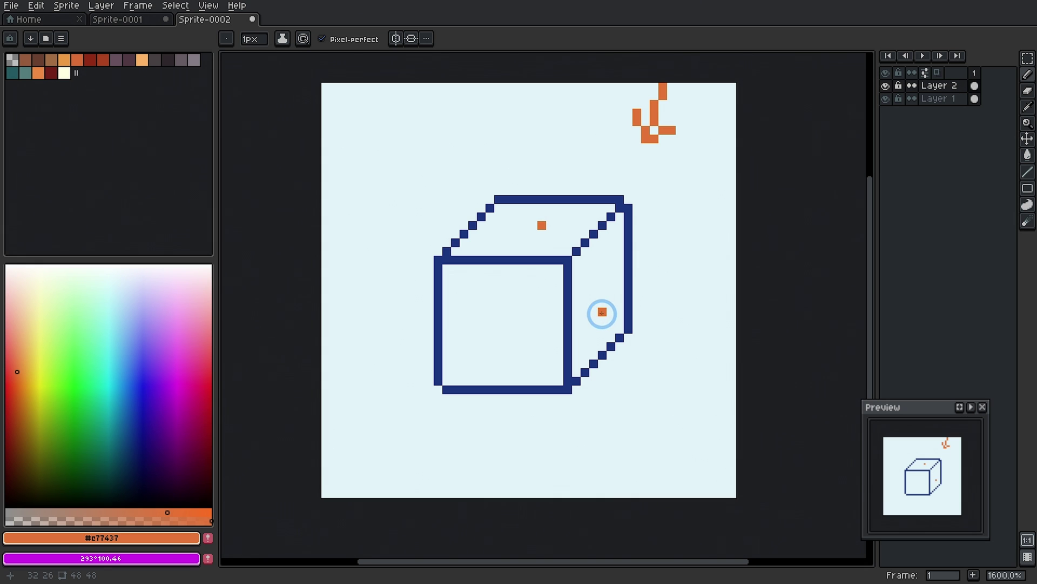
{"action": "left_click", "coordinate": [600, 286]}
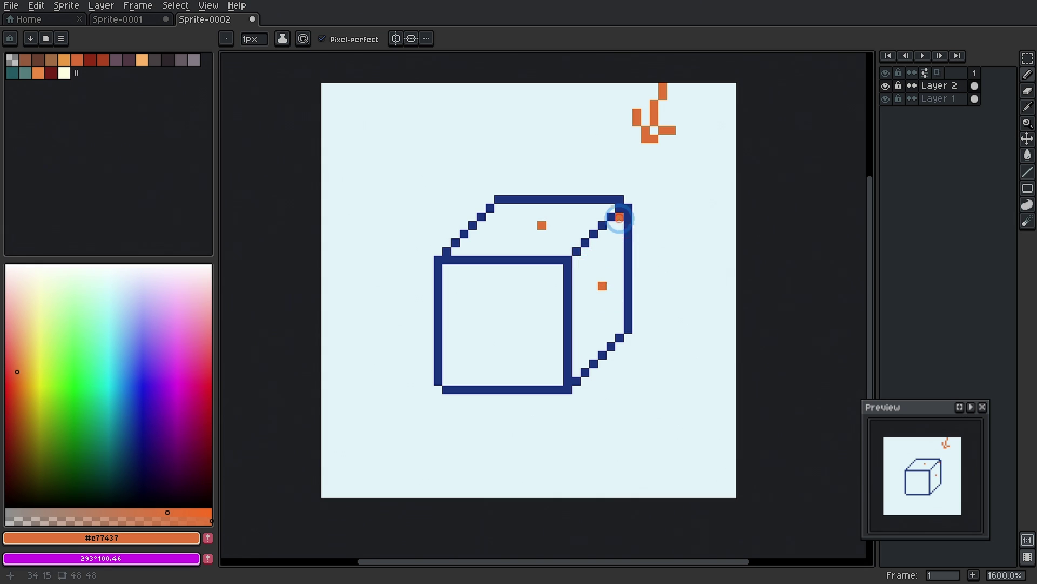
{"action": "left_click", "coordinate": [498, 320]}
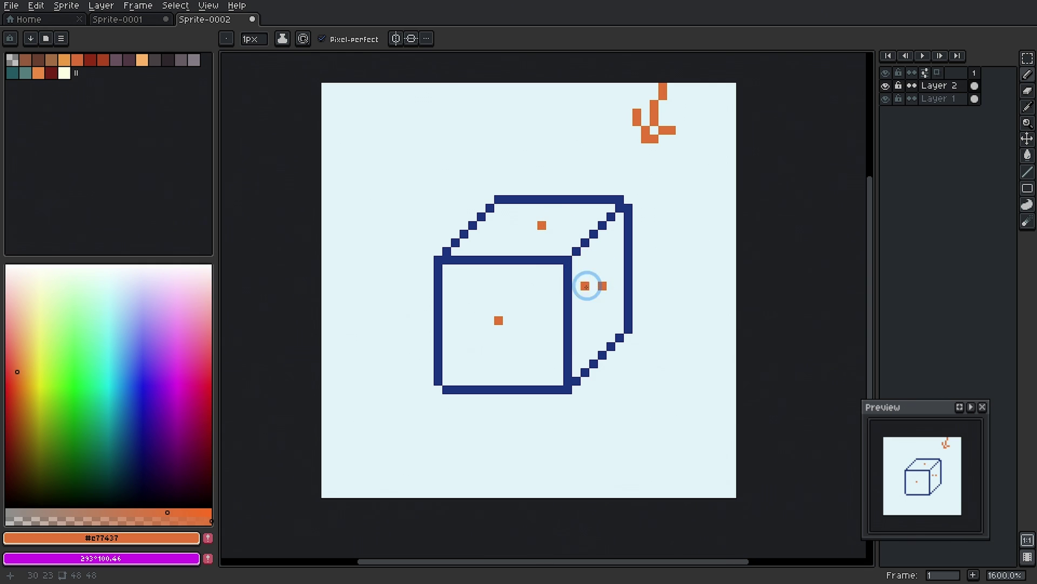
Undo the stray orange pixels, fill the cube's right face light cyan and front face deeper blue
{"action": "key", "text": "v"}
{"action": "key", "text": "ctrl+z"}
{"action": "key", "text": "ctrl+z"}
{"action": "key", "text": "ctrl+z"}
{"action": "key", "text": "b"}
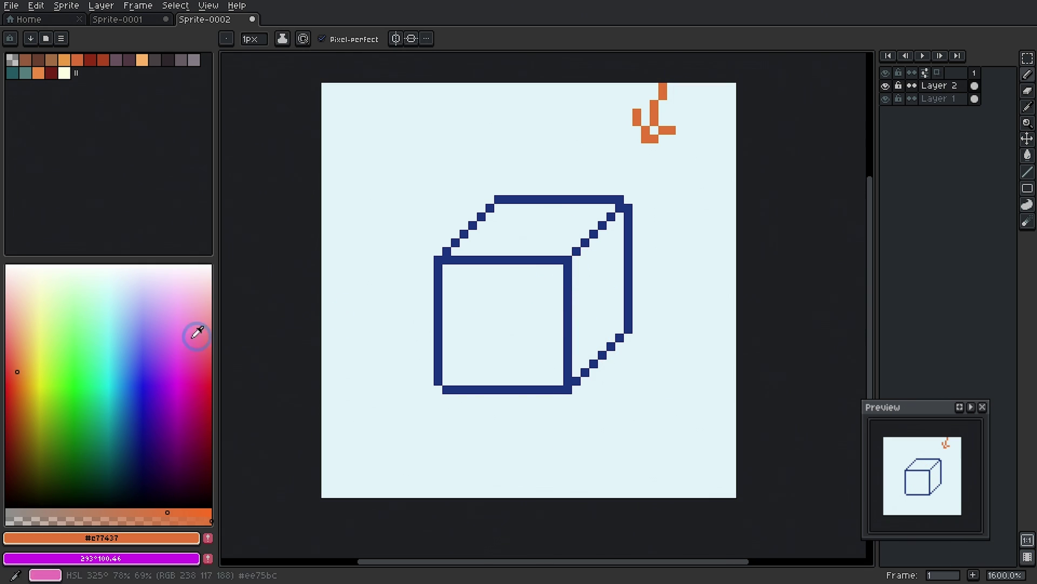
{"action": "left_click", "coordinate": [113, 312]}
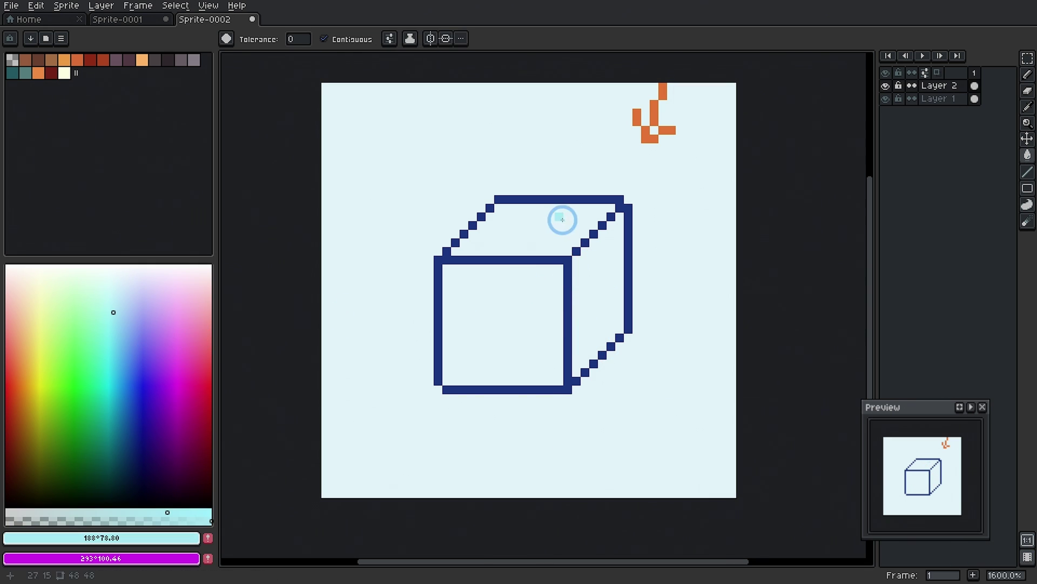
{"action": "left_click", "coordinate": [114, 295]}
{"action": "left_click", "coordinate": [585, 265]}
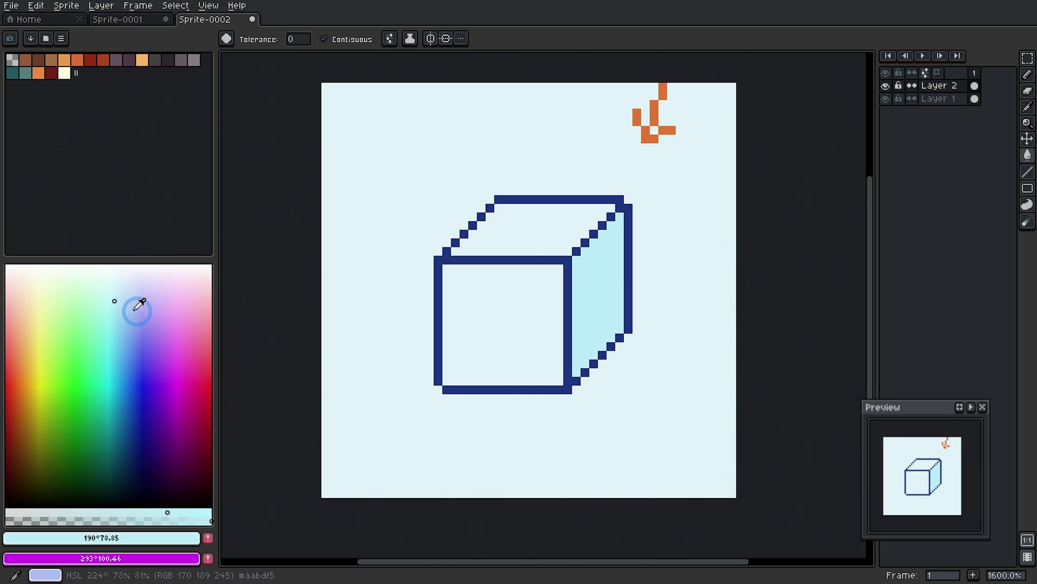
{"action": "left_click", "coordinate": [116, 319]}
{"action": "left_click", "coordinate": [535, 295]}
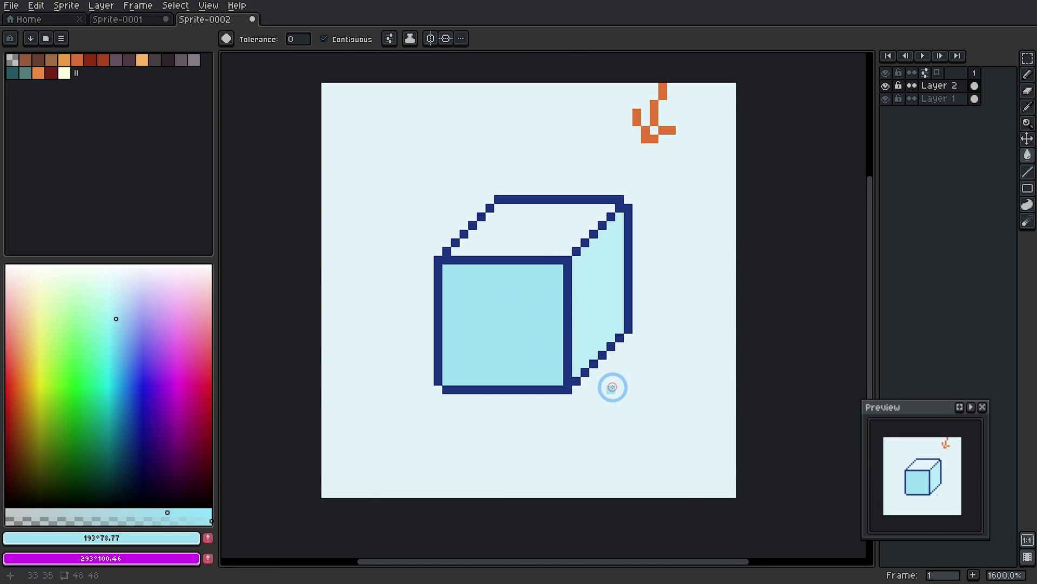
{"action": "left_click", "coordinate": [123, 331]}
{"action": "left_click", "coordinate": [533, 280]}
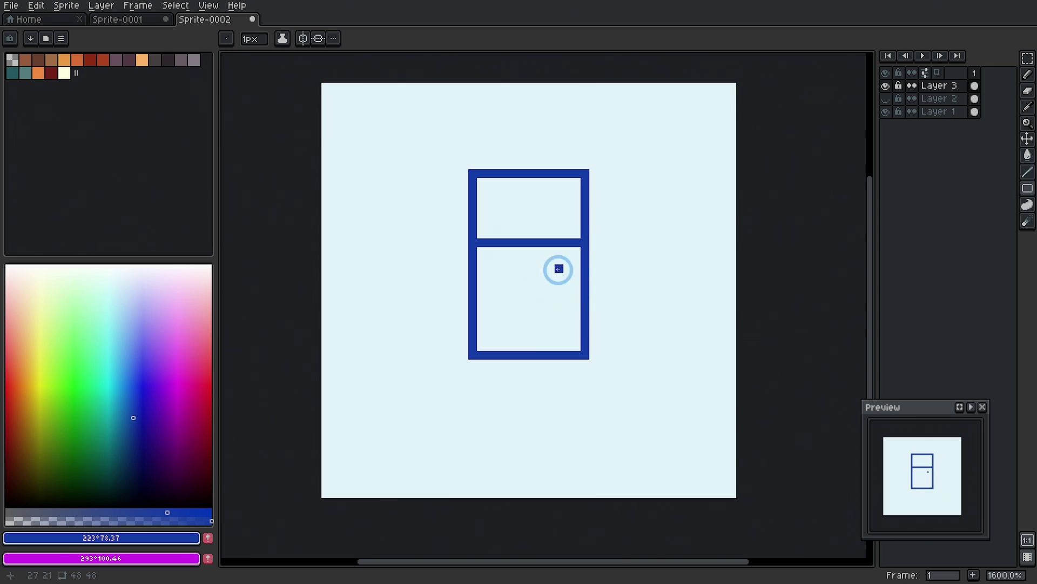
Fill the upper compartment pale cyan and lower medium blue, then draw an orange line above
{"action": "left_click", "coordinate": [559, 200]}
{"action": "left_click", "coordinate": [556, 208], "text": "alt"}
{"action": "key", "text": "g"}
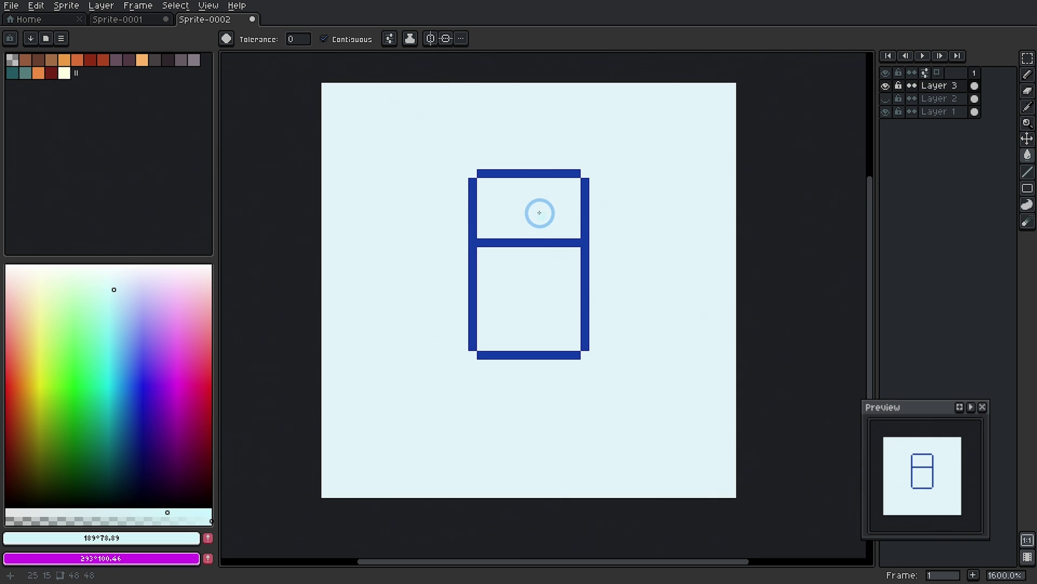
{"action": "left_click", "coordinate": [115, 315]}
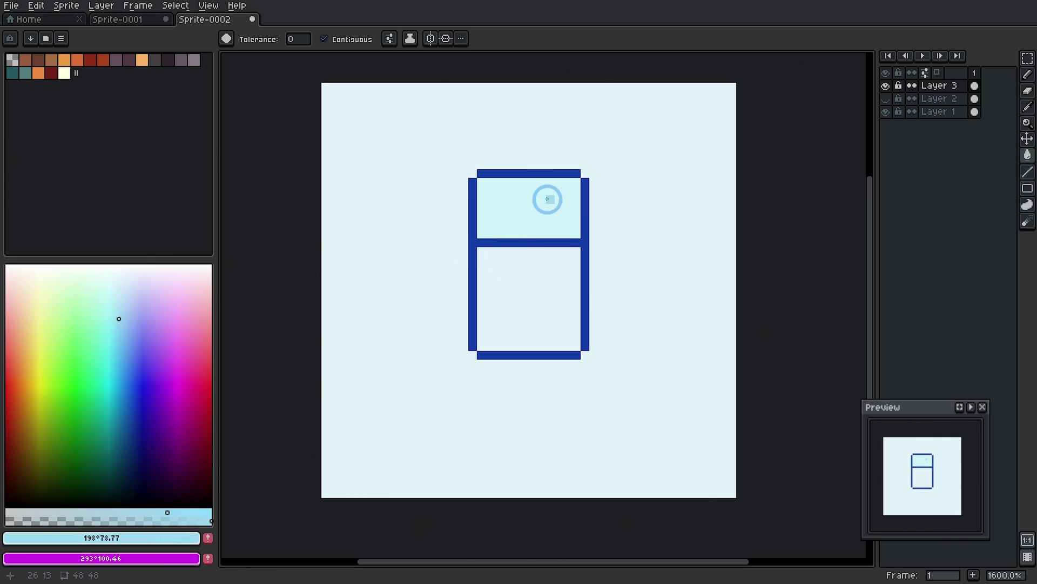
{"action": "left_click", "coordinate": [517, 264]}
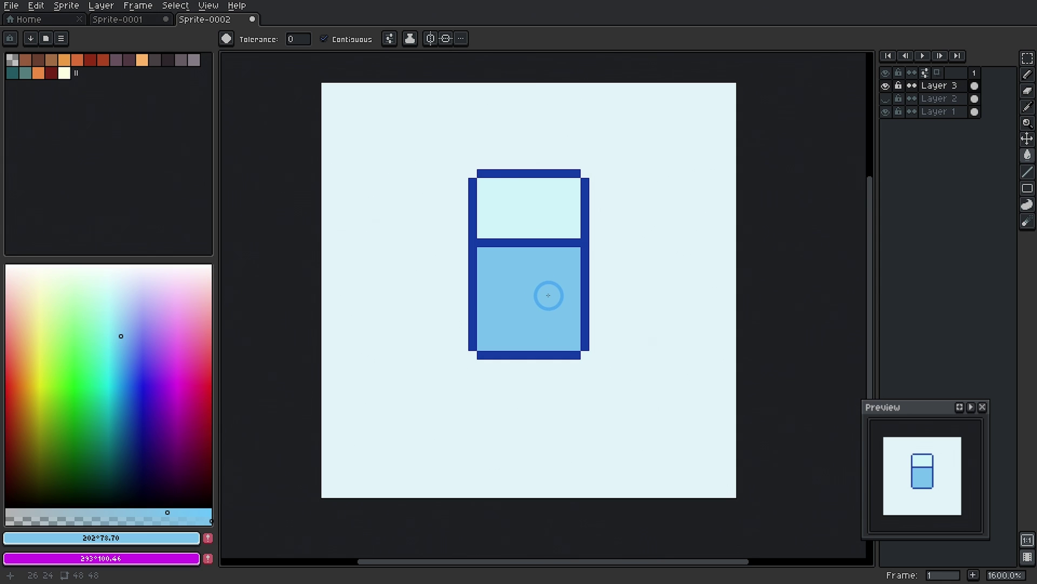
{"action": "key", "text": "b"}
{"action": "mouse_move", "coordinate": [523, 87]}
{"action": "left_mouse_down"}
{"action": "mouse_move", "coordinate": [519, 152]}
{"action": "mouse_move", "coordinate": [561, 139]}
{"action": "mouse_move", "coordinate": [547, 130]}
{"action": "mouse_move", "coordinate": [519, 152]}
{"action": "mouse_move", "coordinate": [498, 130]}
{"action": "left_mouse_up"}
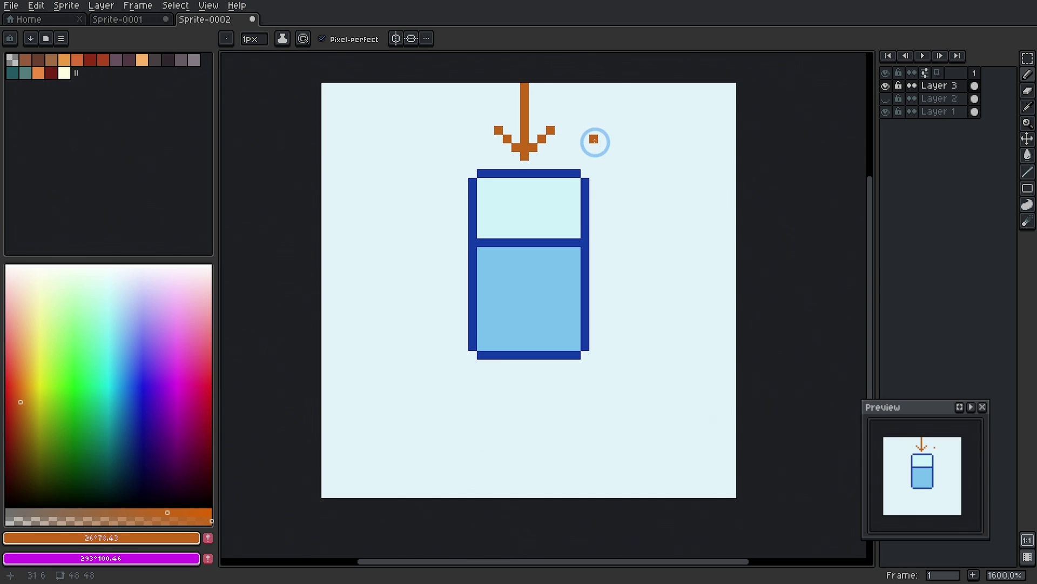
Draw an angled orange arrow on the right pointing down at the glass
{"action": "mouse_move", "coordinate": [610, 85]}
{"action": "left_mouse_down"}
{"action": "mouse_move", "coordinate": [585, 146]}
{"action": "mouse_move", "coordinate": [612, 143]}
{"action": "mouse_move", "coordinate": [577, 123]}
{"action": "left_mouse_up"}
{"action": "left_click", "coordinate": [670, 227]}
{"action": "key", "text": "ctrl+z"}
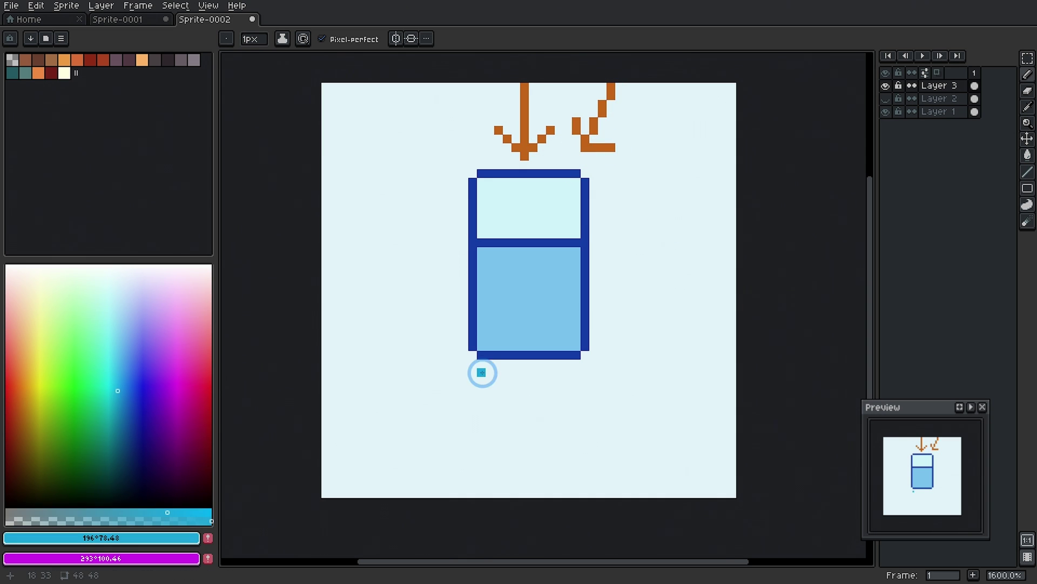
Draw a translucent blue shadow strip along the glass's bottom
{"action": "left_click", "coordinate": [110, 327]}
{"action": "left_click", "coordinate": [133, 332]}
{"action": "mouse_move", "coordinate": [473, 355]}
{"action": "left_mouse_down"}
{"action": "mouse_move", "coordinate": [578, 363]}
{"action": "mouse_move", "coordinate": [482, 372]}
{"action": "left_mouse_up"}
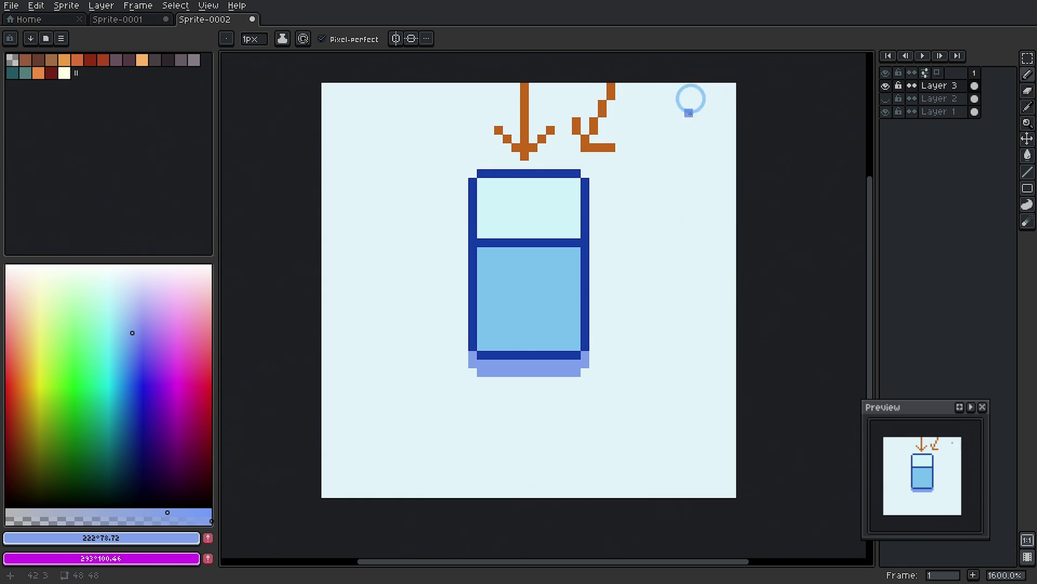
Redraw a periwinkle shadow band down-left beneath the glass, then switch to the chest sprite
{"action": "key", "text": "ctrl+z"}
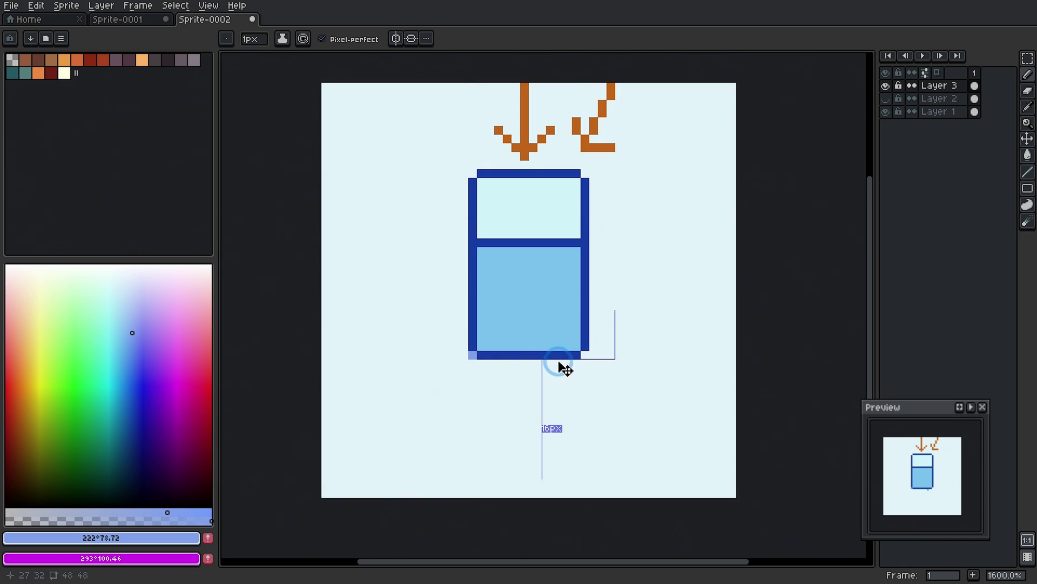
{"action": "left_click_drag", "start_coordinate": [581, 357], "coordinate": [568, 382]}
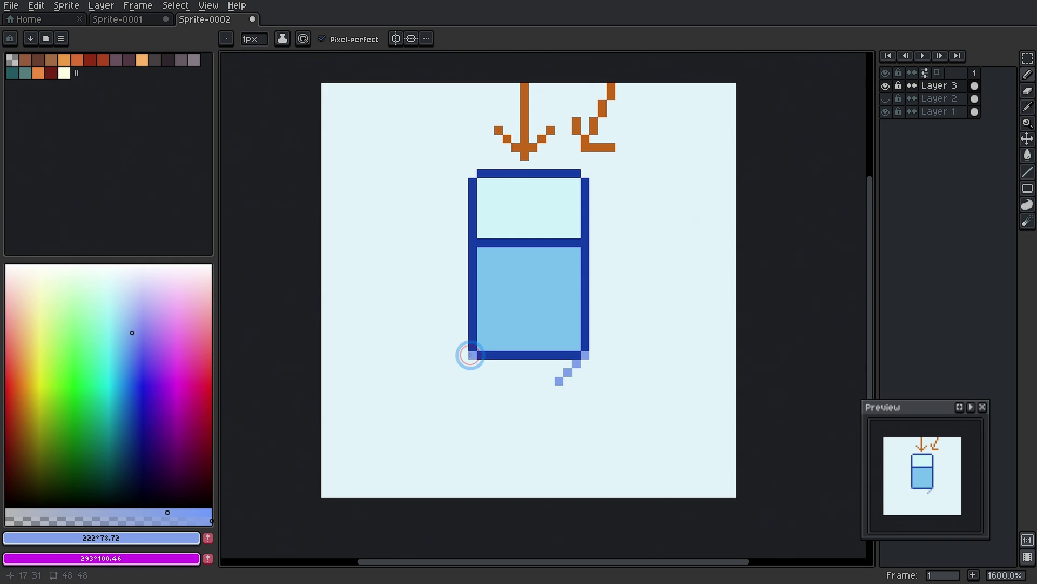
{"action": "mouse_move", "coordinate": [470, 355]}
{"action": "left_mouse_down"}
{"action": "mouse_move", "coordinate": [489, 370]}
{"action": "mouse_move", "coordinate": [439, 377]}
{"action": "mouse_move", "coordinate": [451, 321]}
{"action": "mouse_move", "coordinate": [448, 371]}
{"action": "mouse_move", "coordinate": [459, 327]}
{"action": "mouse_move", "coordinate": [481, 377]}
{"action": "left_mouse_up"}
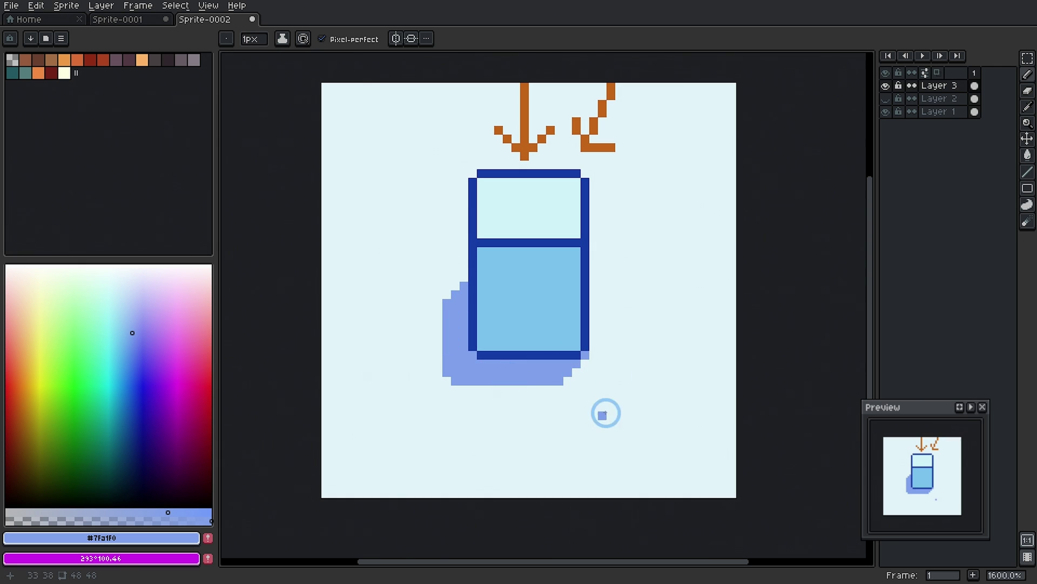
{"action": "left_click", "coordinate": [524, 433]}
{"action": "key", "text": "ctrl+z"}
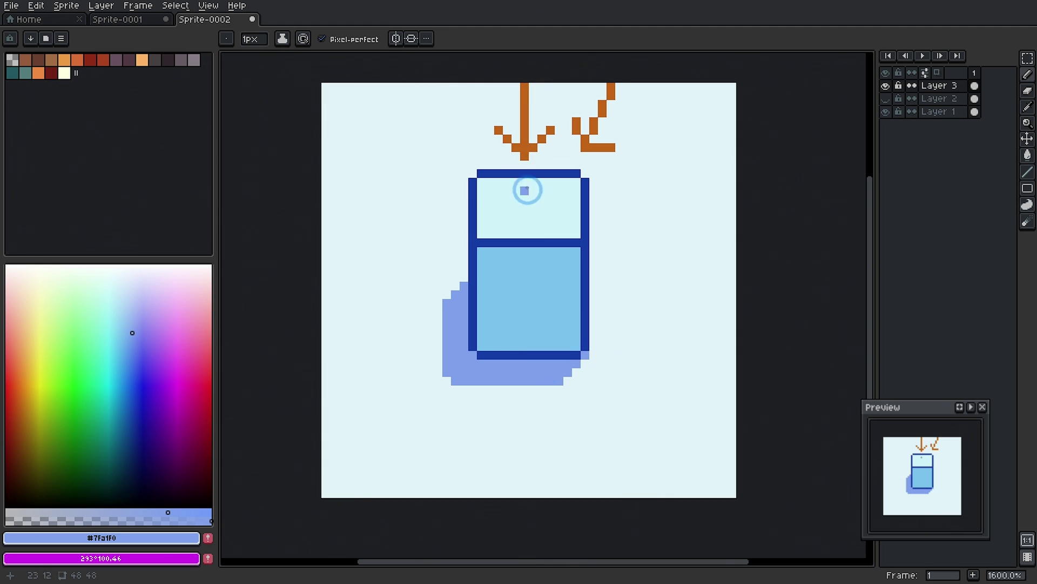
{"action": "key", "text": "ctrl+shift+Tab"}
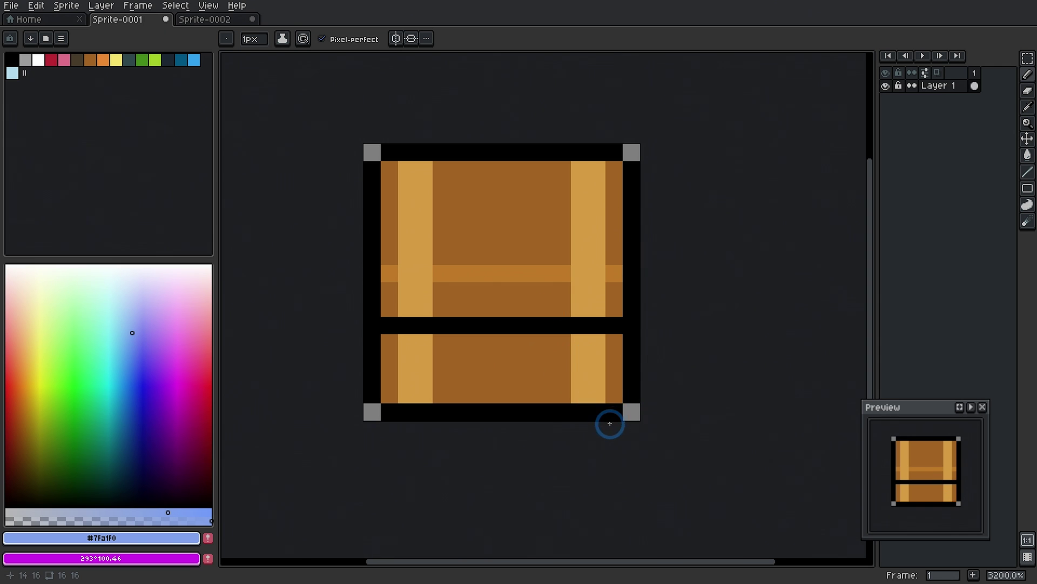
Paint the middle bar's right-end pixel with the chest's sampled brown and return to the chest
{"action": "left_click_drag", "start_coordinate": [609, 422], "coordinate": [642, 427]}
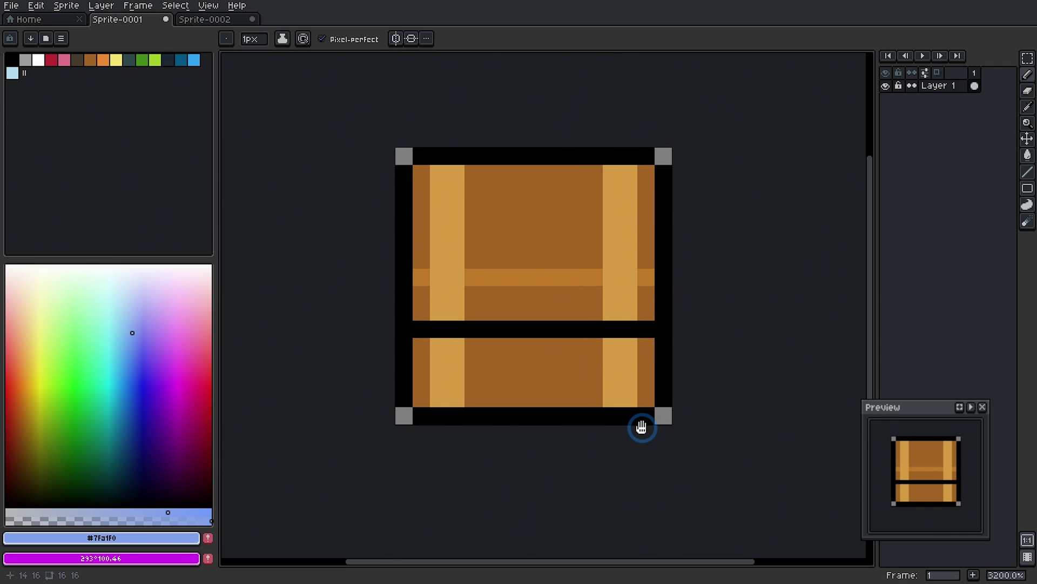
{"action": "left_click", "coordinate": [589, 385], "text": "alt"}
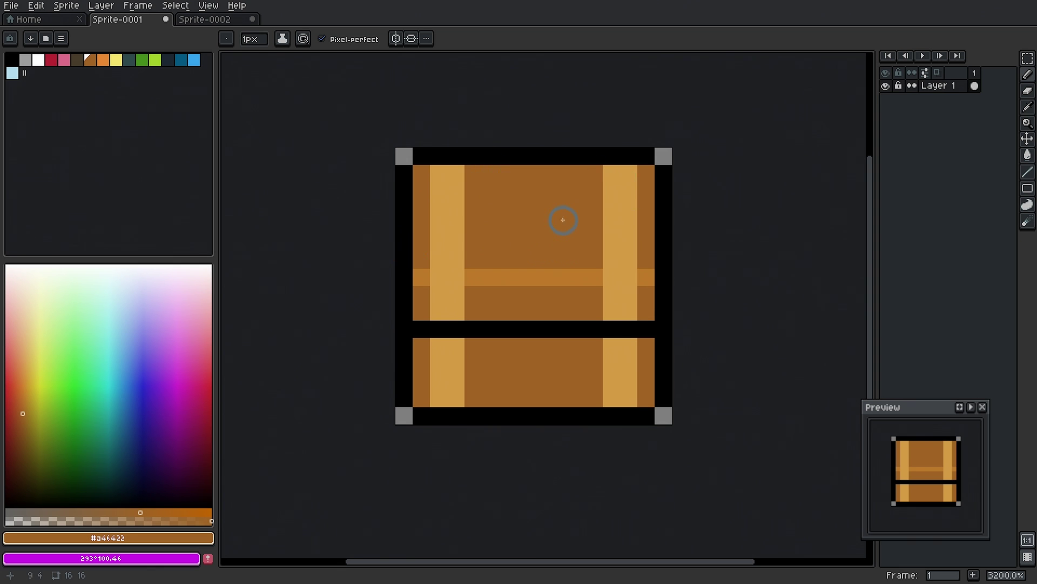
{"action": "left_click", "coordinate": [646, 331]}
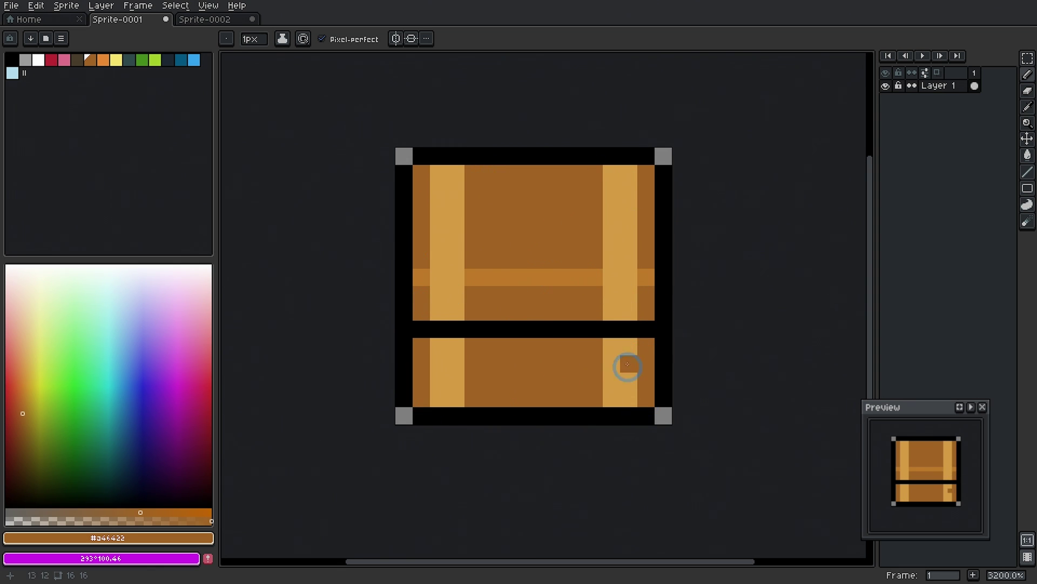
{"action": "left_click", "coordinate": [246, 19]}
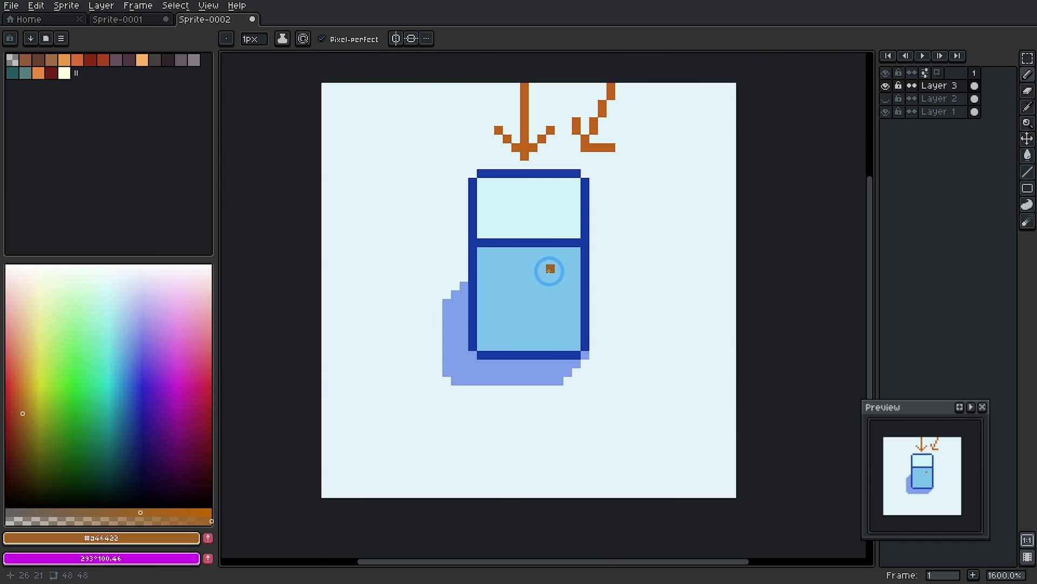
{"action": "key", "text": "ctrl+Tab"}
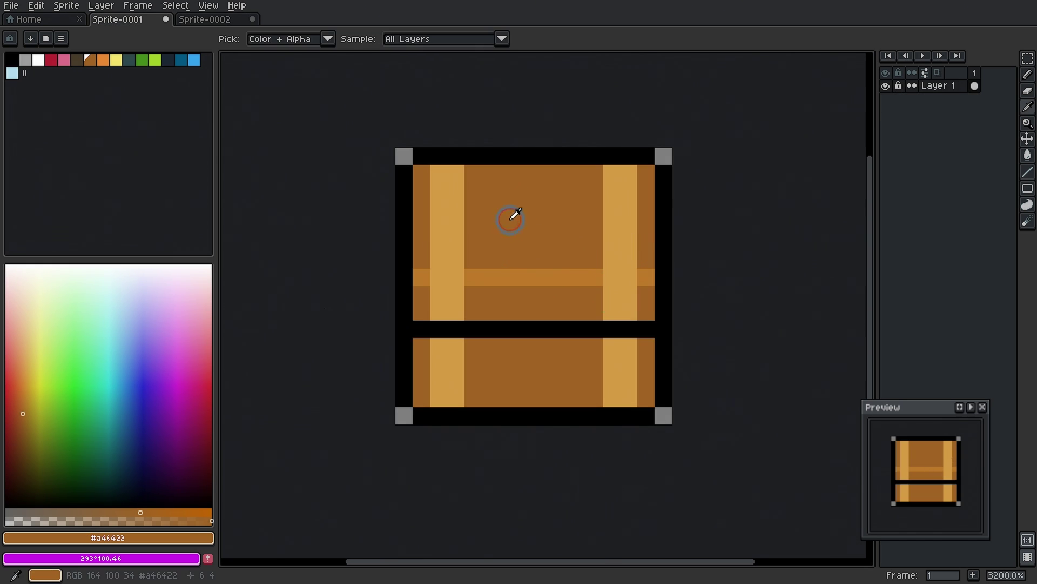
Duplicate Layer 1 and choose a darker, redder brown from the spectrum
{"action": "right_click", "coordinate": [946, 87]}
{"action": "left_click", "coordinate": [984, 152]}
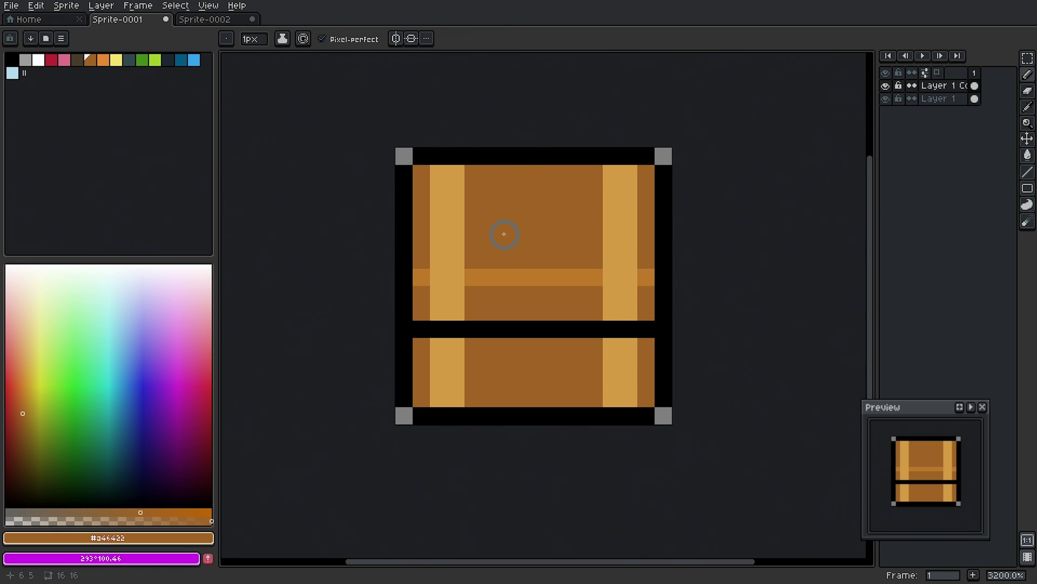
{"action": "key", "text": "i"}
{"action": "key", "text": "b"}
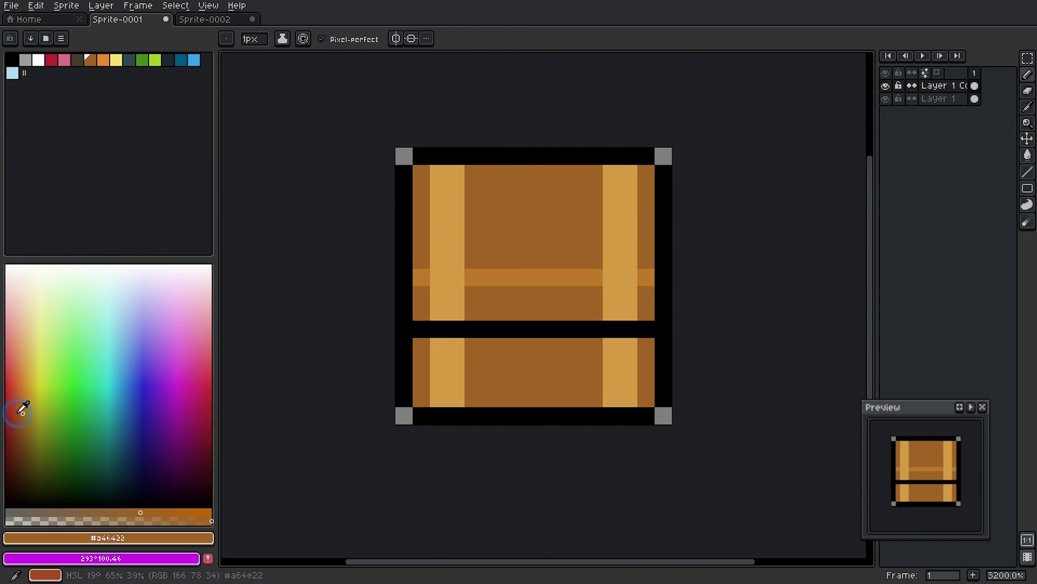
{"action": "left_click", "coordinate": [22, 424]}
{"action": "left_click", "coordinate": [17, 428]}
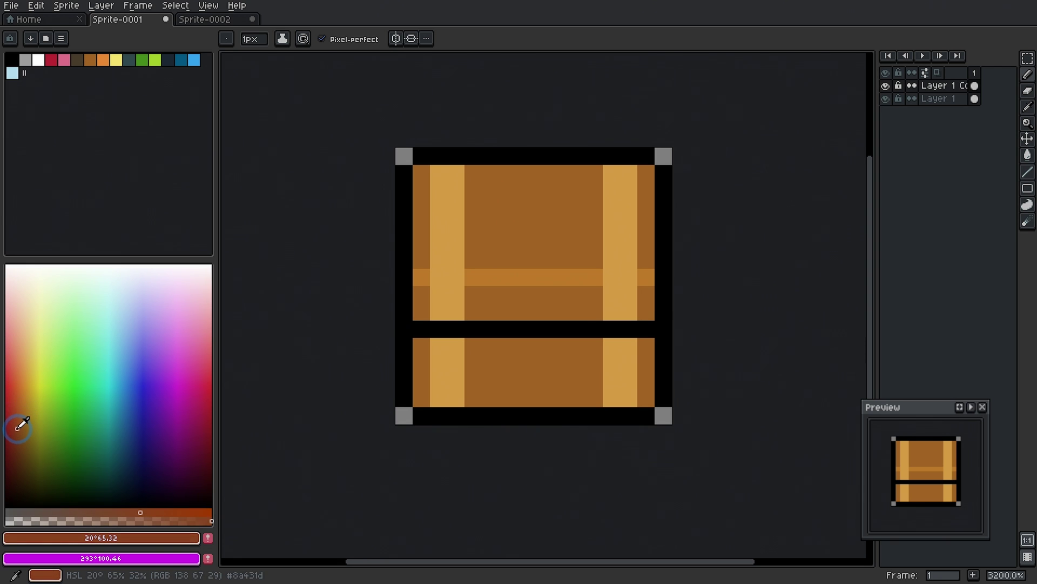
Bucket-fill the lower lid band and bottom-left, middle and right strips dark brown
{"action": "key", "text": "g"}
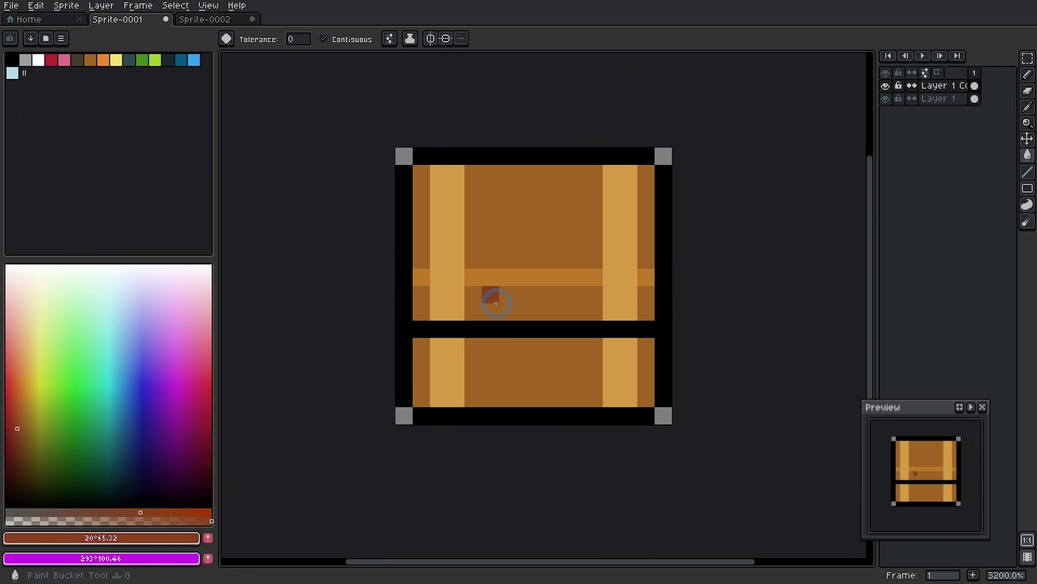
{"action": "left_click", "coordinate": [489, 303]}
{"action": "left_click", "coordinate": [421, 346]}
{"action": "left_click", "coordinate": [509, 349]}
{"action": "left_click", "coordinate": [645, 346]}
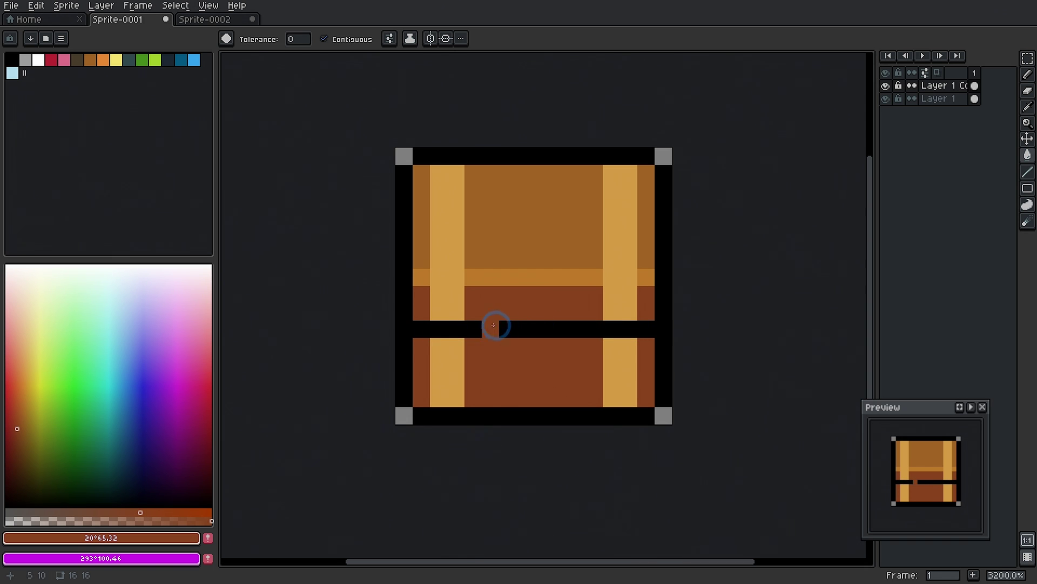
Repaint the chest's middle black bar and strap pixel in a darker brown
{"action": "left_click", "coordinate": [18, 445]}
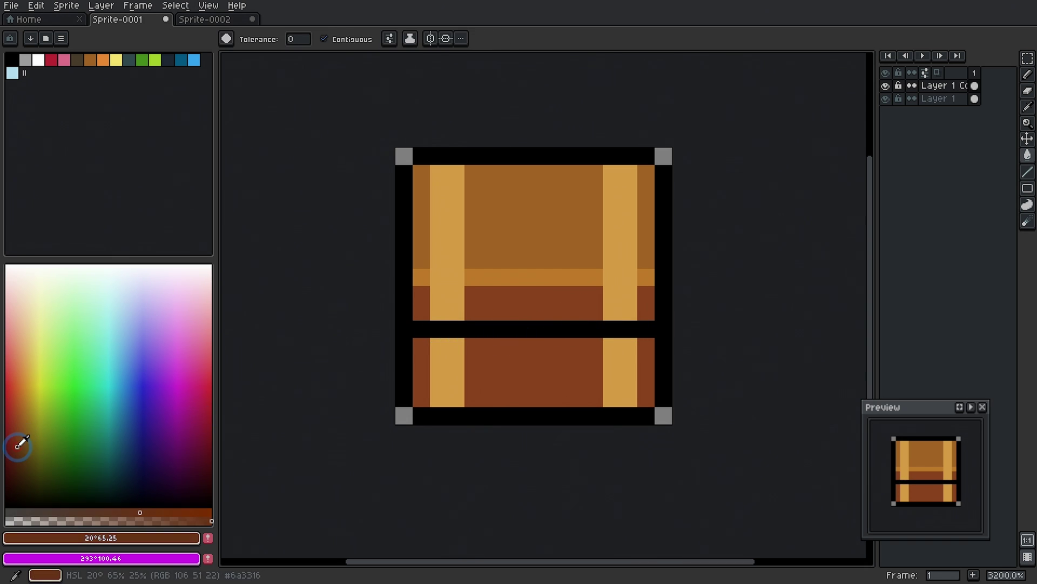
{"action": "key", "text": "b"}
{"action": "left_click", "coordinate": [422, 329]}
{"action": "left_click", "coordinate": [643, 322], "text": "shift"}
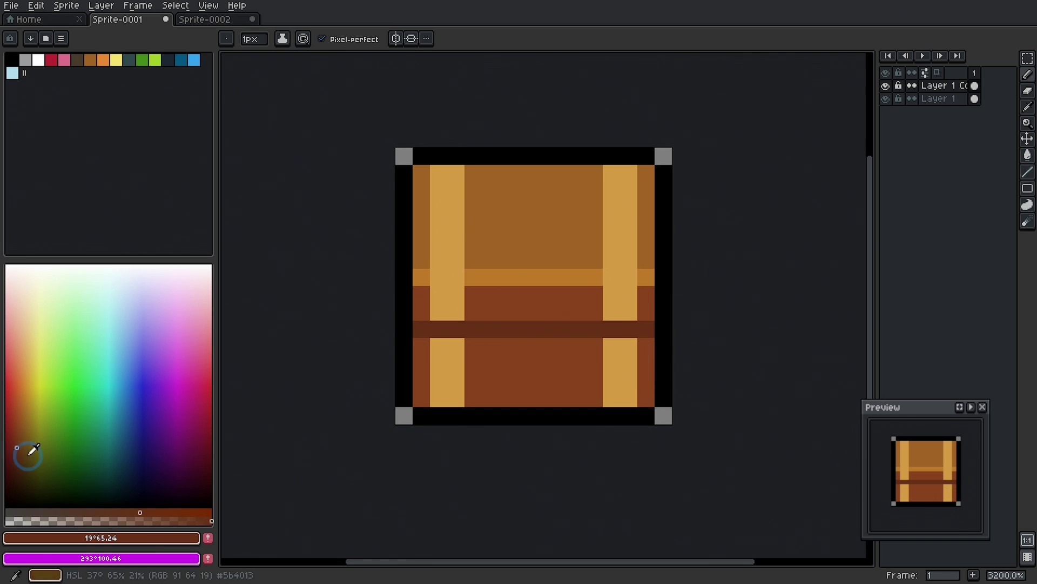
{"action": "left_click", "coordinate": [16, 460]}
{"action": "left_click", "coordinate": [422, 329], "text": "shift"}
{"action": "left_click", "coordinate": [614, 349]}
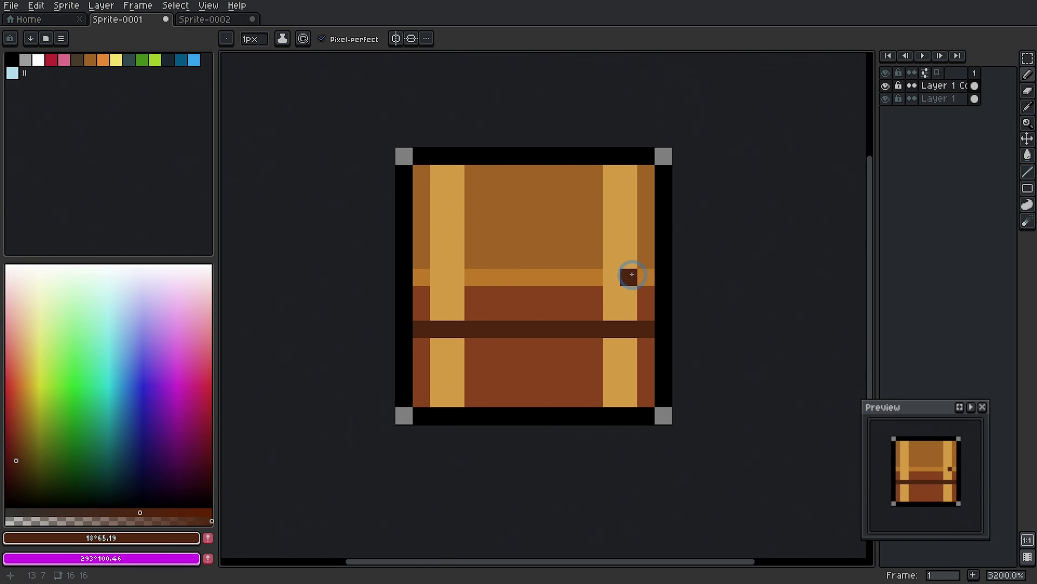
Recolour the lid's left, top and right border pixels in an even darker brown
{"action": "mouse_move", "coordinate": [663, 185]}
{"action": "left_mouse_down"}
{"action": "mouse_move", "coordinate": [421, 159]}
{"action": "mouse_move", "coordinate": [408, 171]}
{"action": "mouse_move", "coordinate": [424, 255]}
{"action": "mouse_move", "coordinate": [400, 276]}
{"action": "left_mouse_up"}
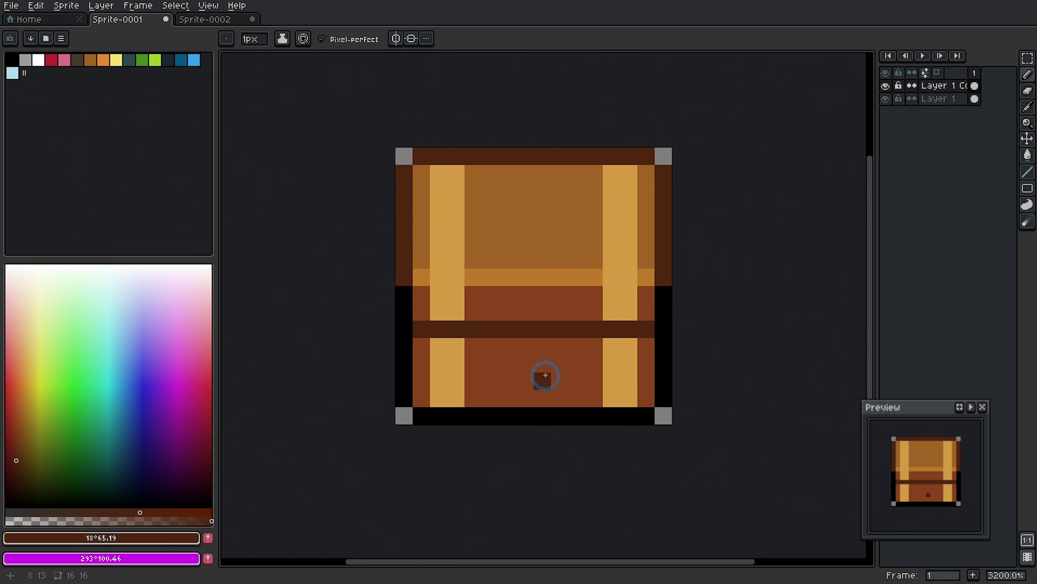
{"action": "left_click", "coordinate": [15, 467]}
{"action": "left_click_drag", "start_coordinate": [17, 469], "coordinate": [16, 474]}
{"action": "mouse_move", "coordinate": [404, 276]}
{"action": "left_mouse_down"}
{"action": "mouse_move", "coordinate": [405, 174]}
{"action": "mouse_move", "coordinate": [423, 155]}
{"action": "left_mouse_up"}
{"action": "left_click", "coordinate": [616, 149], "text": "shift"}
{"action": "mouse_move", "coordinate": [617, 148]}
{"action": "left_mouse_down"}
{"action": "mouse_move", "coordinate": [644, 151]}
{"action": "mouse_move", "coordinate": [666, 278]}
{"action": "left_mouse_up"}
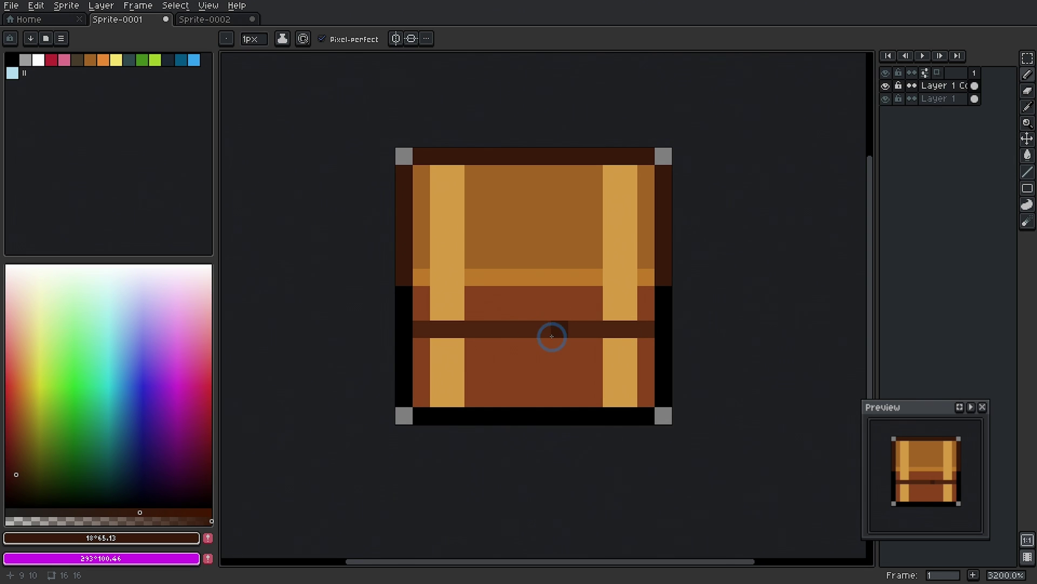
Draw a tan lock plate outlined in dark brown, shading its bottom pixels darker orange
{"action": "left_click", "coordinate": [545, 363]}
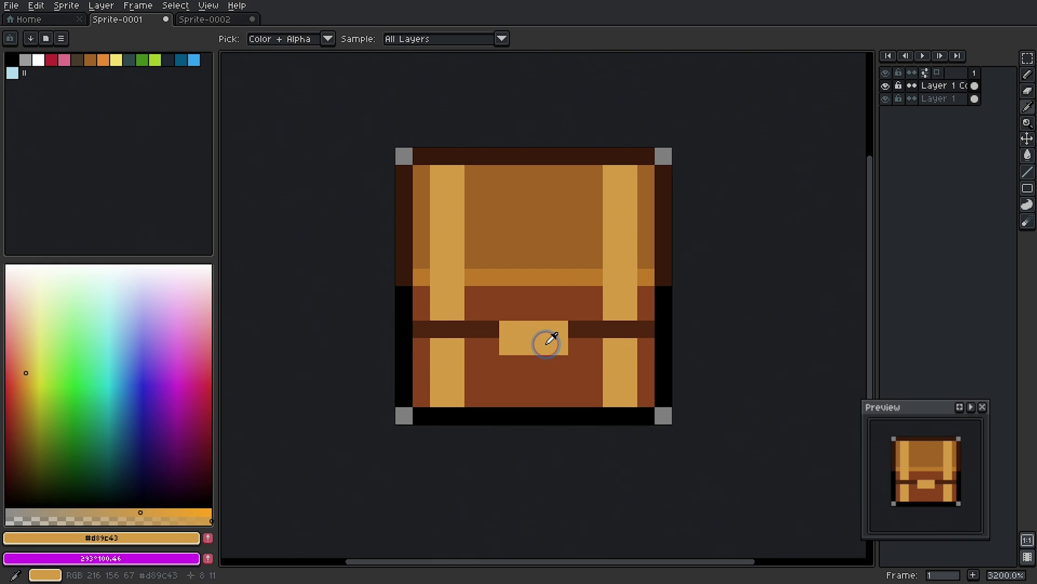
{"action": "left_click_drag", "start_coordinate": [556, 313], "coordinate": [504, 312]}
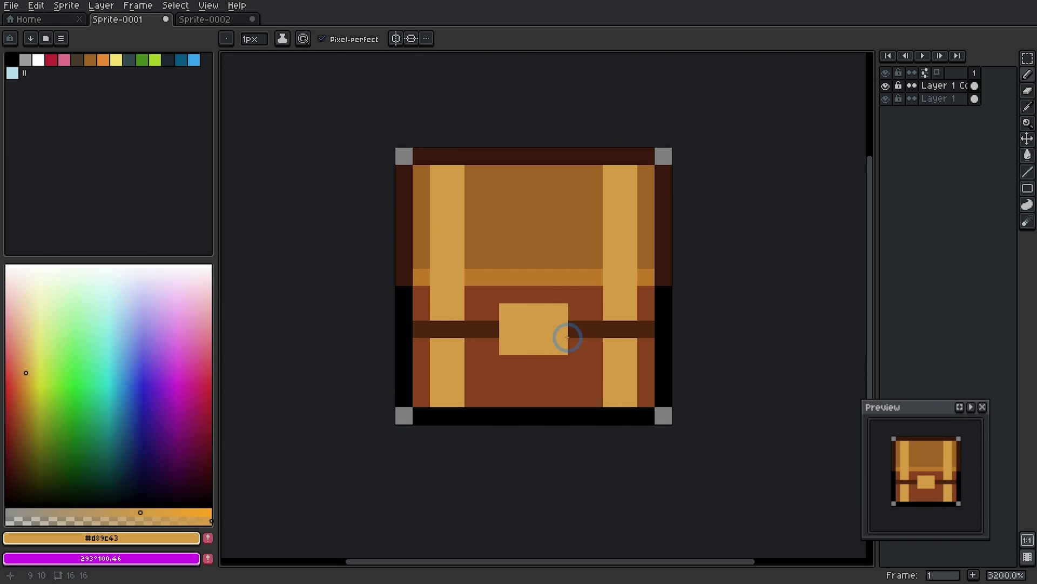
{"action": "left_click", "coordinate": [556, 343], "text": "alt"}
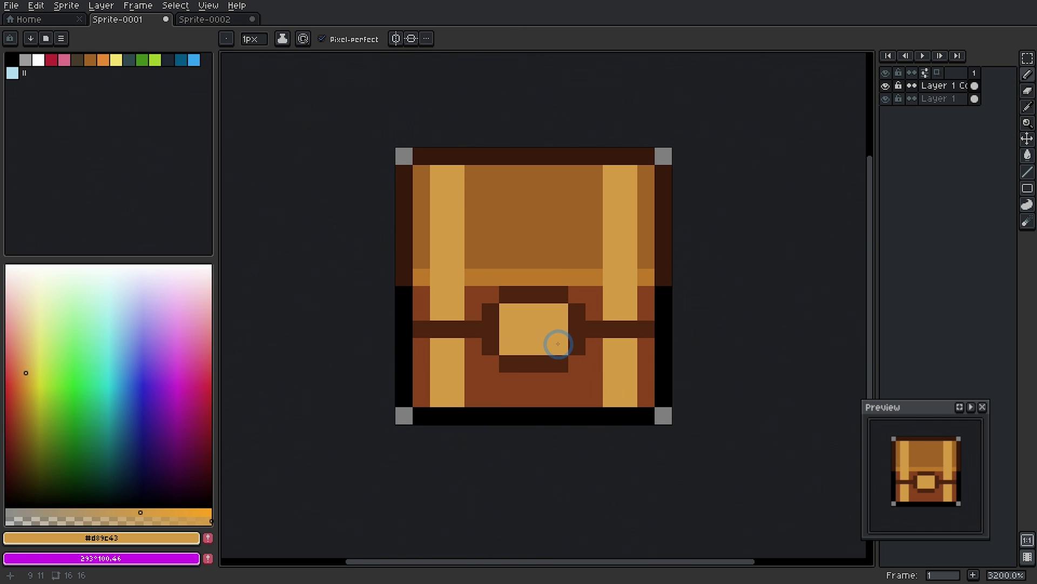
{"action": "left_click", "coordinate": [551, 273], "text": "alt"}
{"action": "mouse_move", "coordinate": [537, 345]}
{"action": "left_mouse_down"}
{"action": "mouse_move", "coordinate": [515, 346]}
{"action": "mouse_move", "coordinate": [540, 346]}
{"action": "left_mouse_up"}
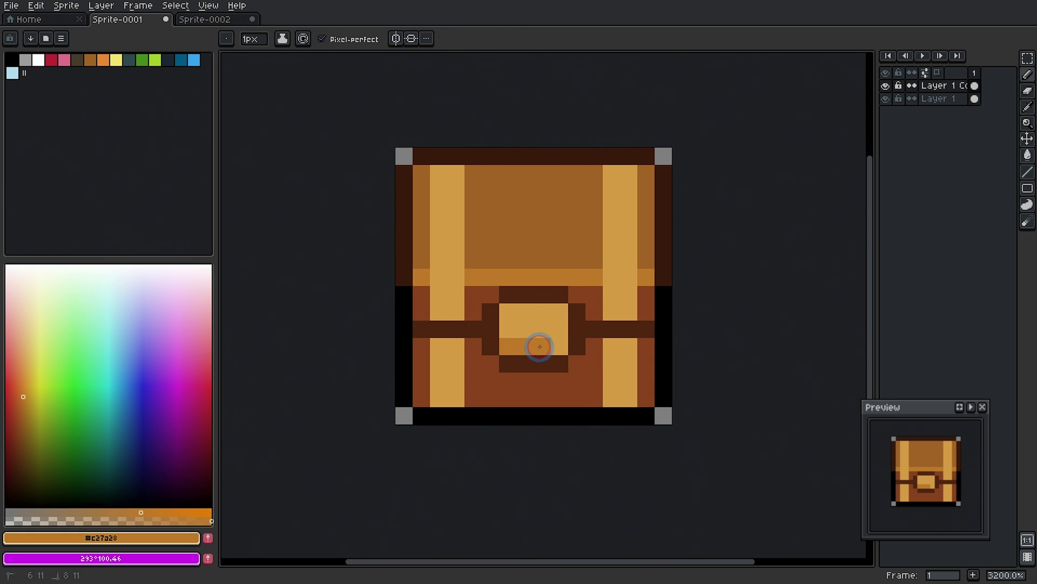
{"action": "left_click", "coordinate": [552, 331]}
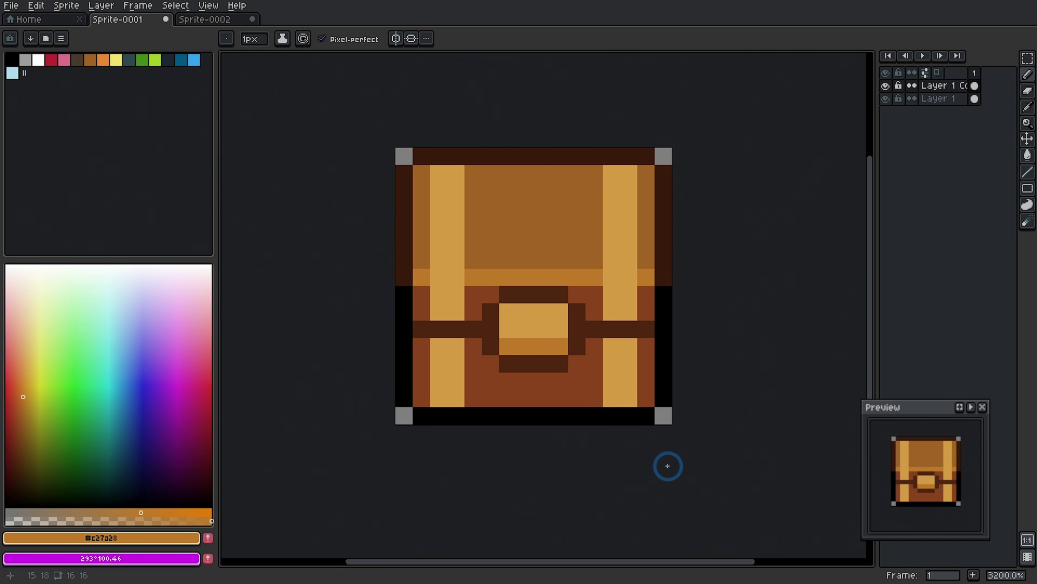
Hide Layer 1 Copy and draw a tan, black-outlined lock on Layer 1
{"action": "left_click", "coordinate": [885, 85]}
{"action": "left_click", "coordinate": [885, 98]}
{"action": "left_click", "coordinate": [939, 98]}
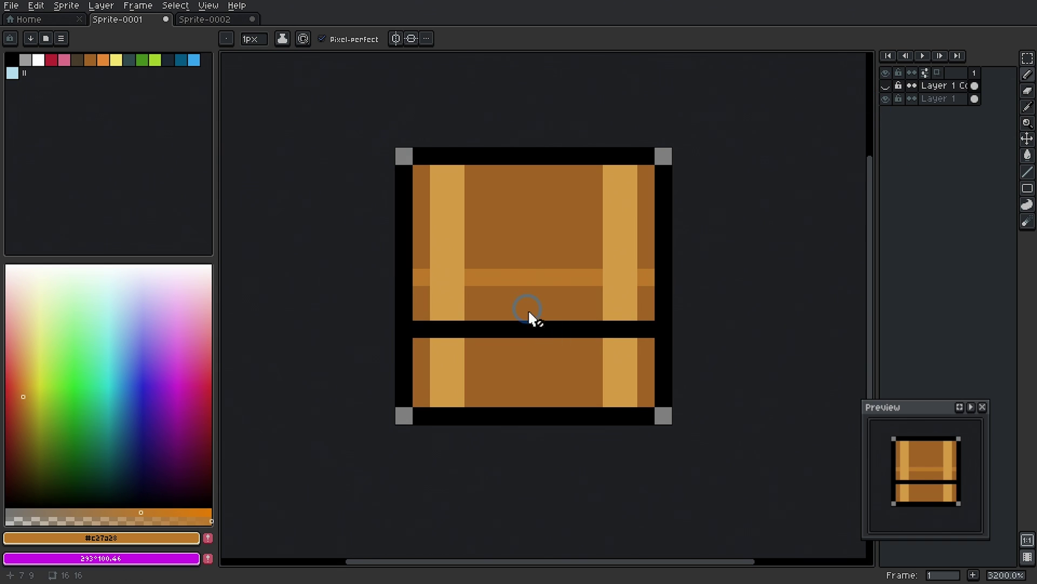
{"action": "left_click", "coordinate": [611, 318], "text": "alt"}
{"action": "mouse_move", "coordinate": [514, 330]}
{"action": "left_mouse_down"}
{"action": "mouse_move", "coordinate": [565, 328]}
{"action": "mouse_move", "coordinate": [556, 308]}
{"action": "mouse_move", "coordinate": [493, 290]}
{"action": "mouse_move", "coordinate": [577, 346]}
{"action": "left_mouse_up"}
{"action": "left_click", "coordinate": [470, 328], "text": "alt"}
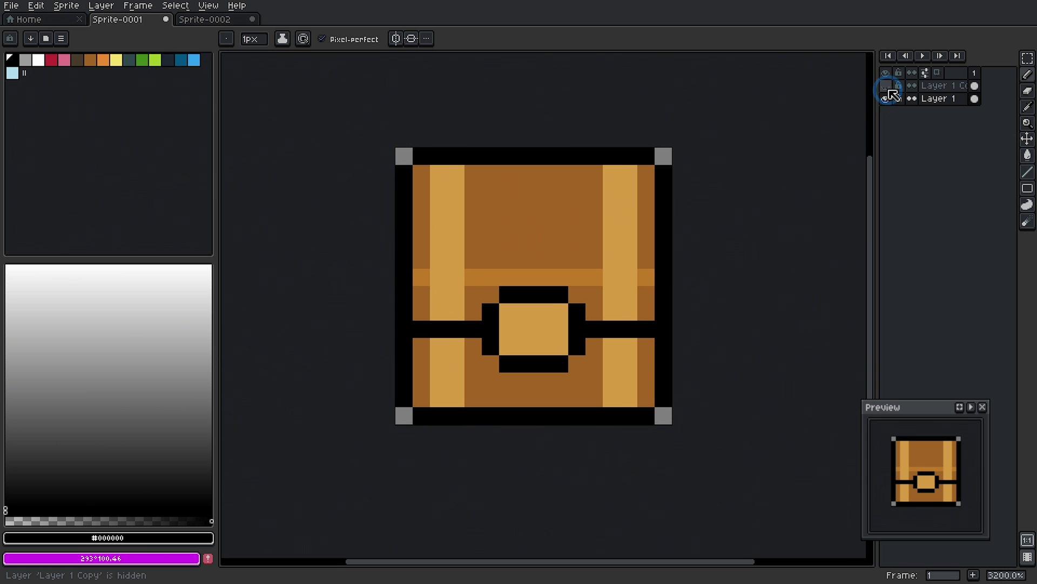
Toggle Layer 1 Copy's visibility to compare it with the original, leaving it shown
{"action": "left_click", "coordinate": [885, 85]}
{"action": "left_click", "coordinate": [886, 86]}
{"action": "left_click", "coordinate": [886, 86]}
{"action": "left_click", "coordinate": [886, 86]}
{"action": "left_click", "coordinate": [886, 86]}
{"action": "left_click", "coordinate": [886, 86]}
{"action": "left_click", "coordinate": [886, 86]}
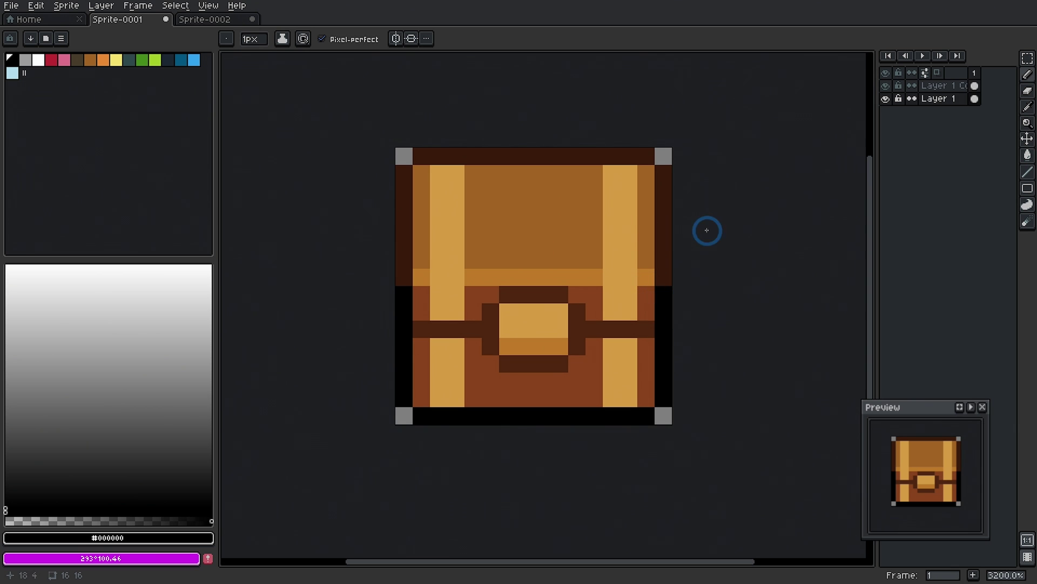
{"action": "left_click", "coordinate": [886, 86]}
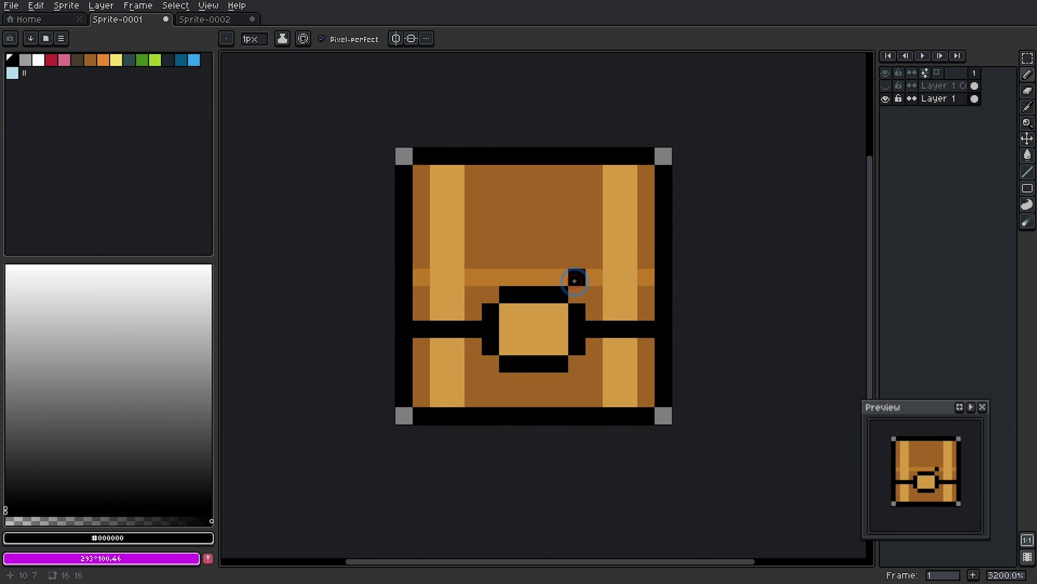
{"action": "left_click", "coordinate": [885, 85]}
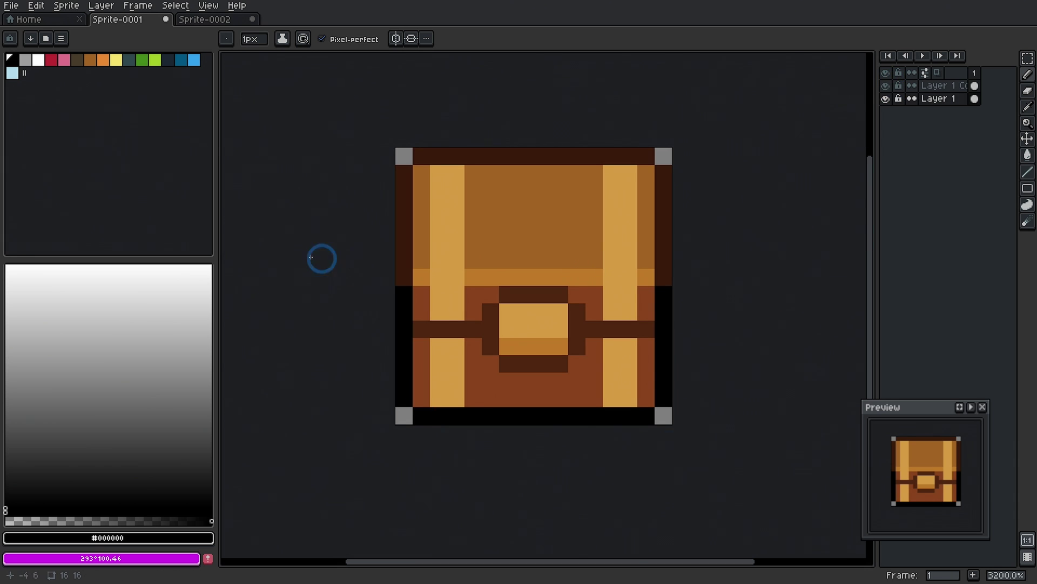